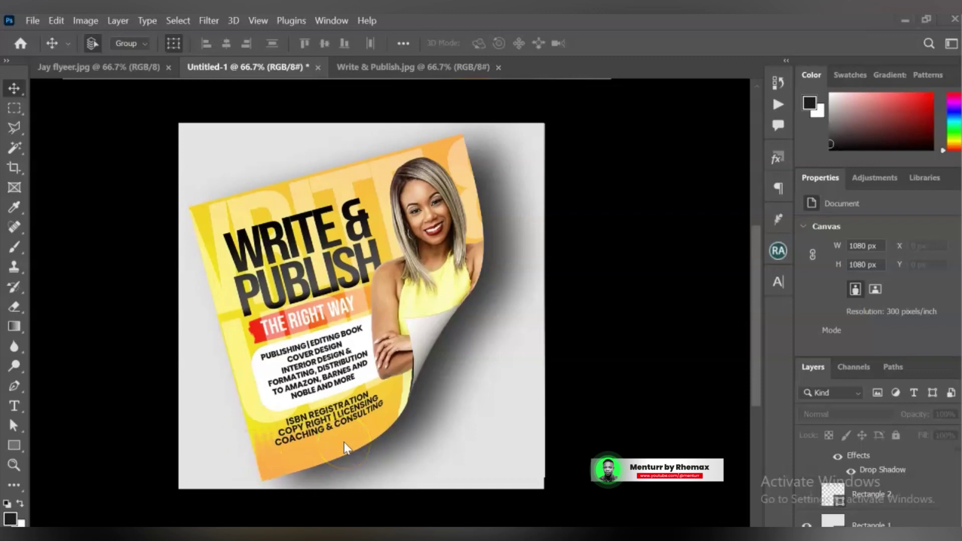
Step: Examine the finished page-curl mockup in Untitled-1 and the flat source flyer in Write & Publish.jpg
key(ctrl+minus)
key(ctrl+plus)
key(ctrl+plus)
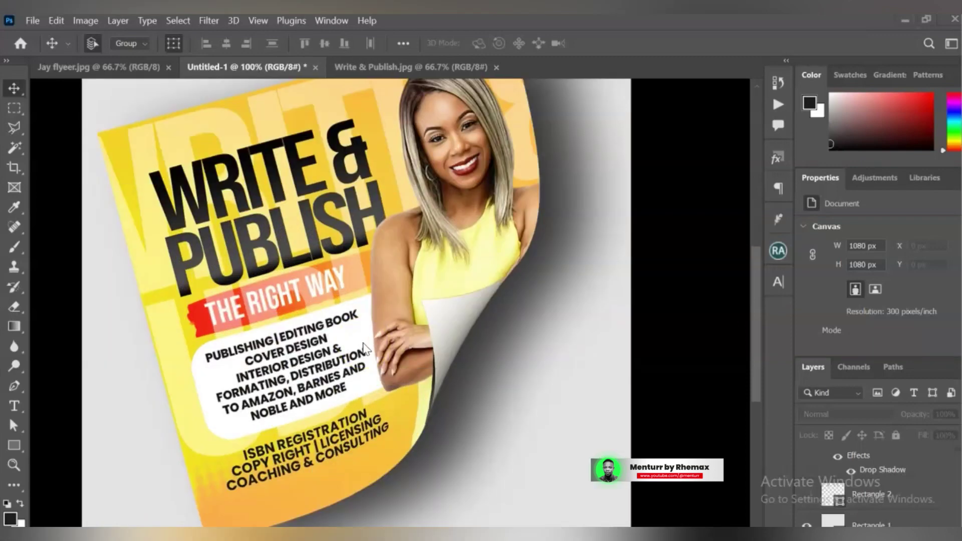
scroll(365, 349, down, 3)
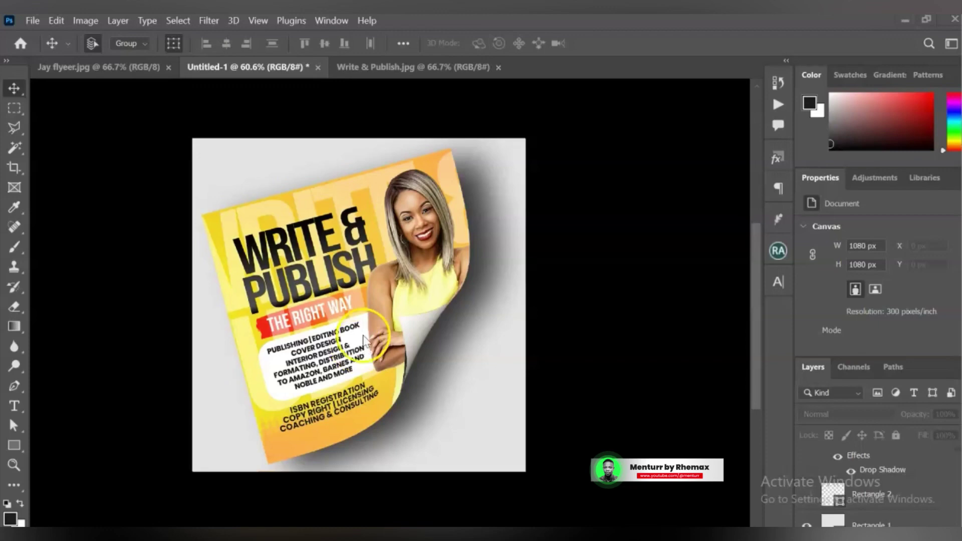
key(ctrl+plus)
key(ctrl+Tab)
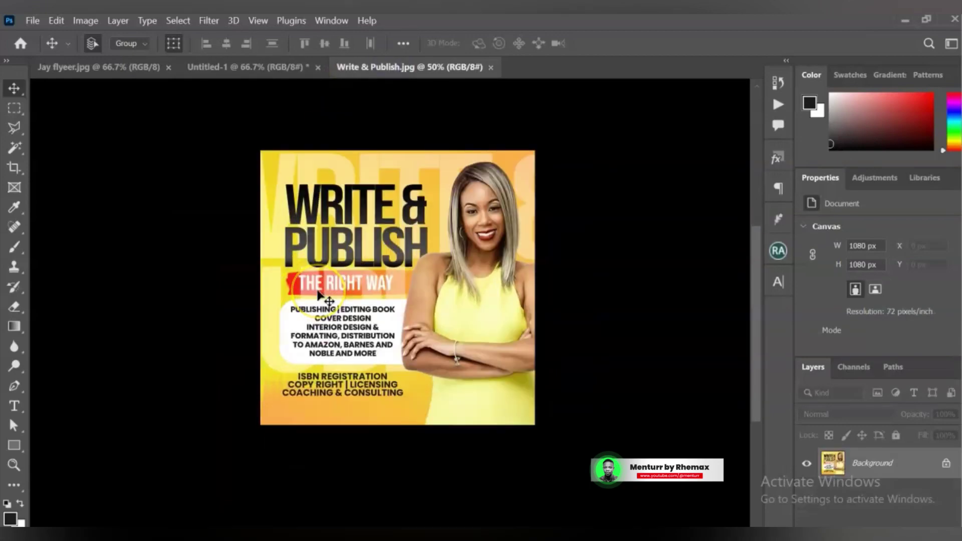
scroll(317, 291, up, 4)
scroll(317, 291, down, 1)
scroll(343, 314, up, 2)
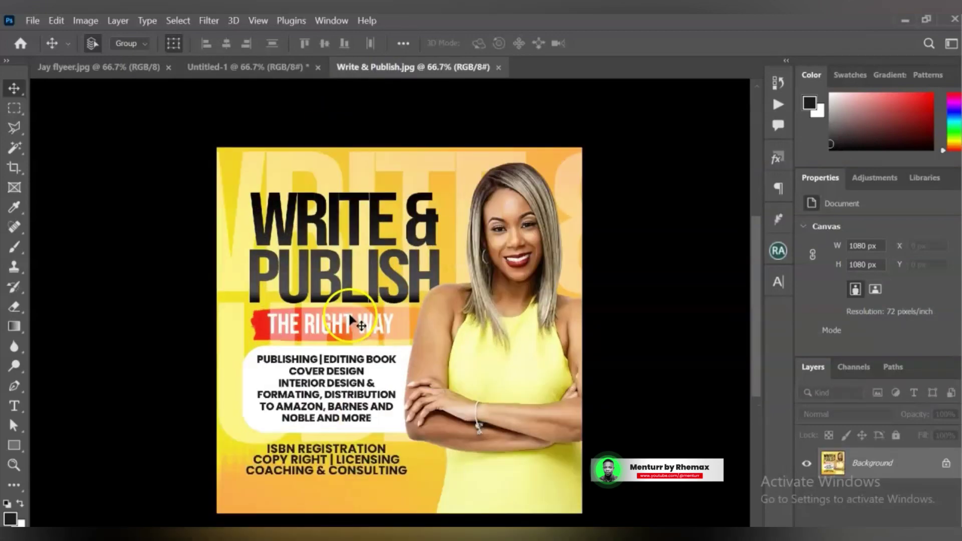
scroll(350, 319, down, 1)
scroll(350, 319, down, 1)
scroll(349, 318, up, 1)
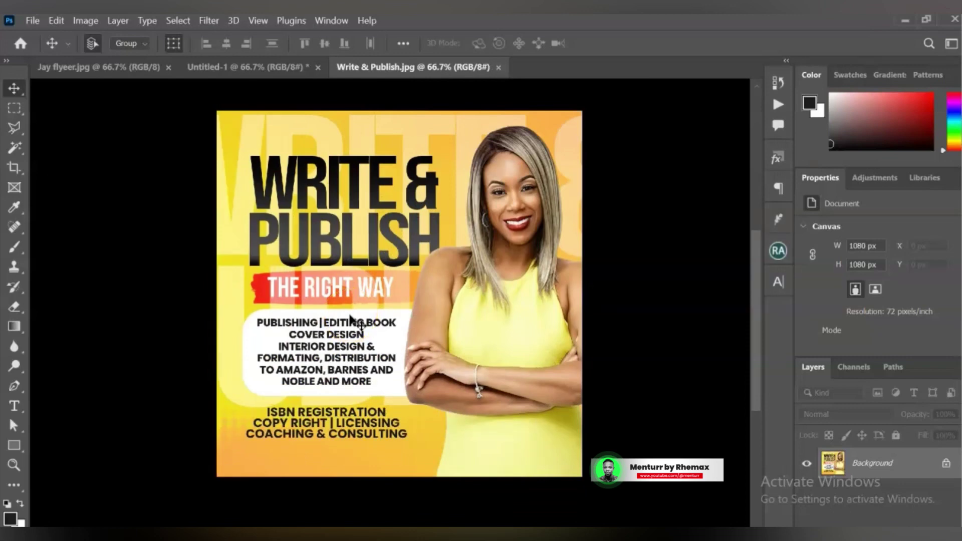
Step: Duplicate the Background layer of Write & Publish.jpg and hide the original layer beneath the copy
click(298, 306)
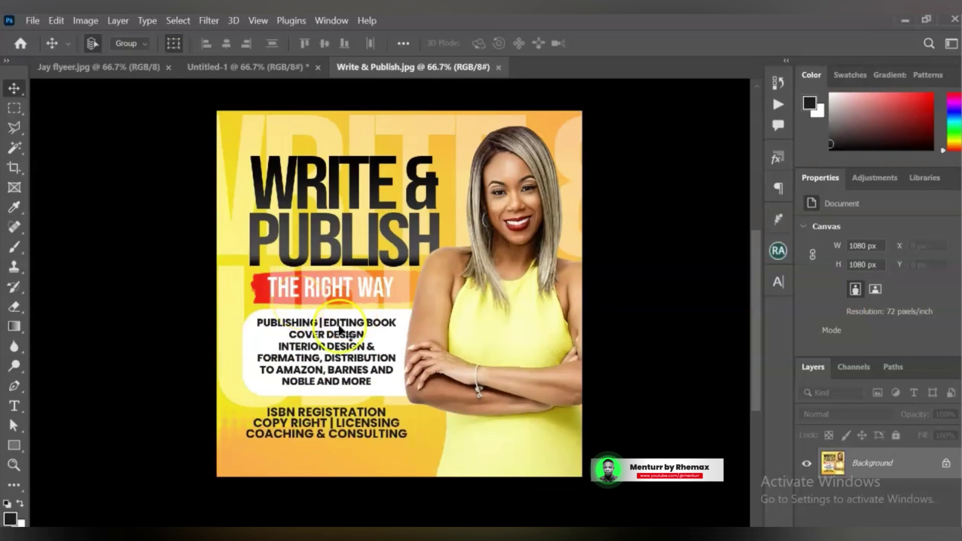
click(880, 463)
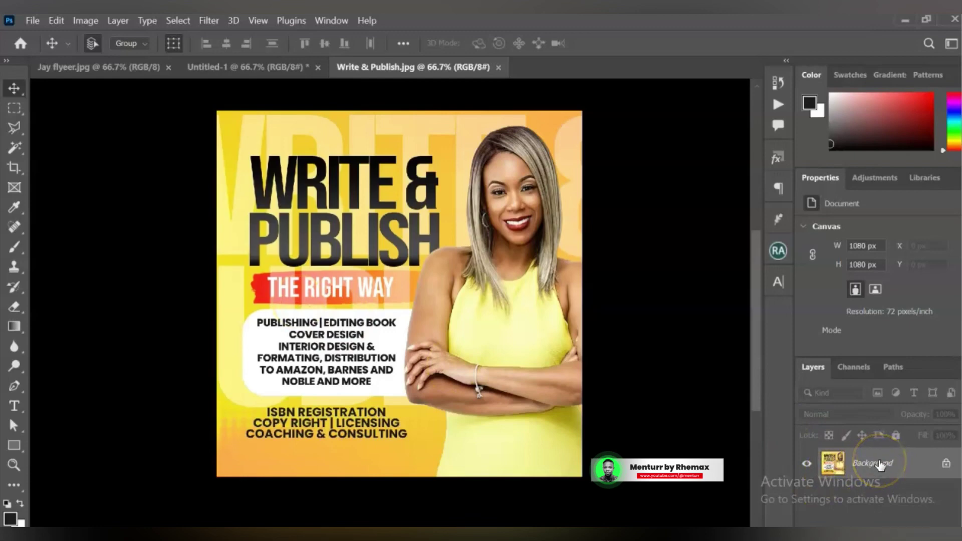
click(641, 448)
click(854, 521)
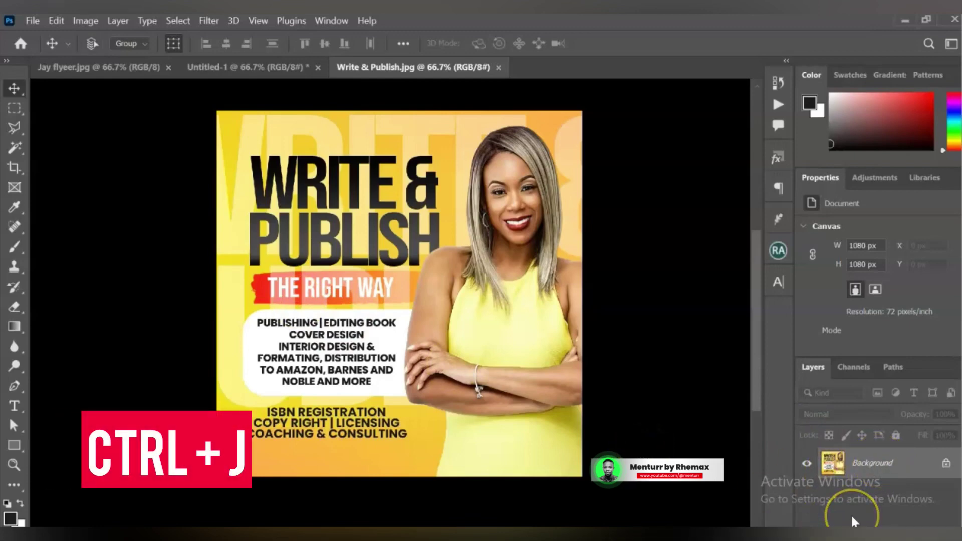
key(ctrl+j)
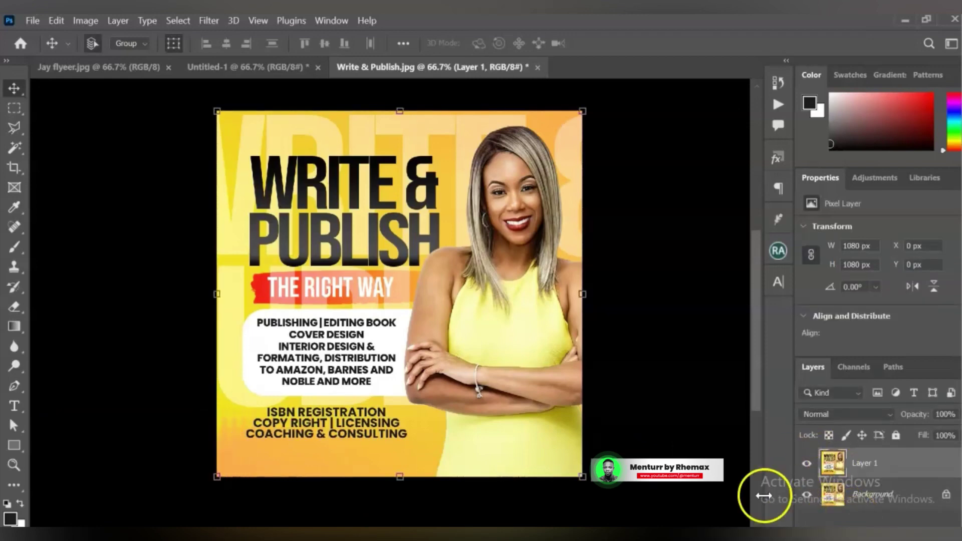
click(807, 494)
click(410, 379)
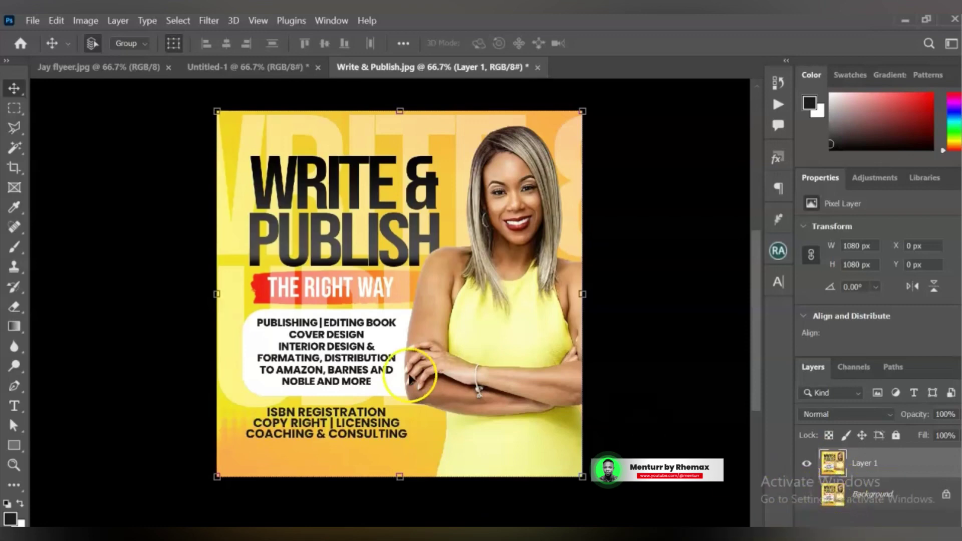
Step: Make a rectangular marquee selection of about 396 by 325 px over the lower-right corner of the flyer on Layer 1
scroll(555, 387, down, 2)
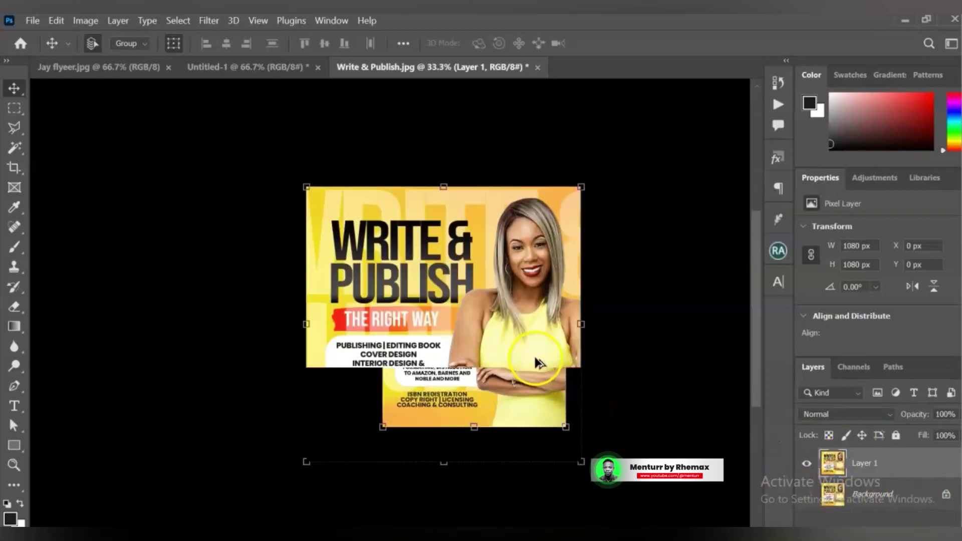
scroll(536, 359, up, 1)
scroll(518, 346, down, 1)
scroll(518, 349, up, 1)
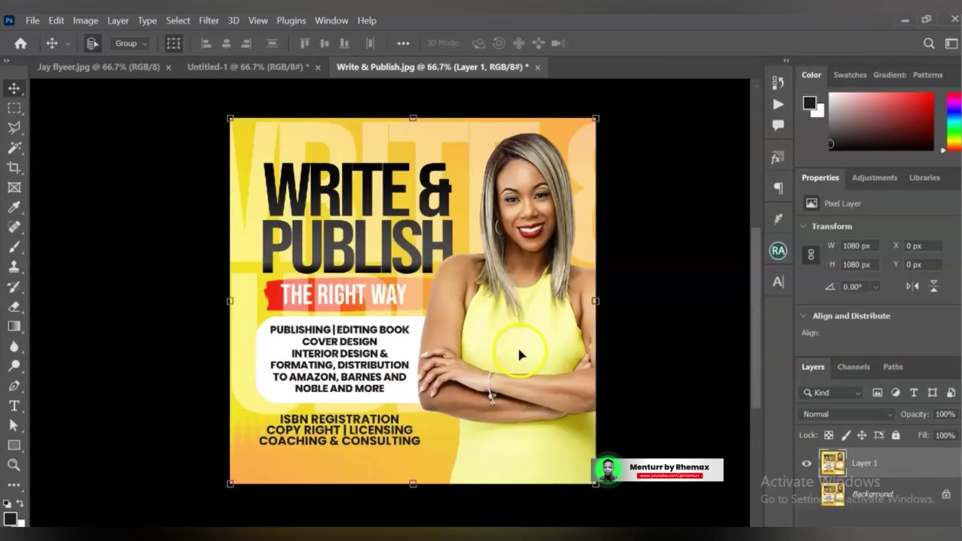
scroll(518, 347, up, 1)
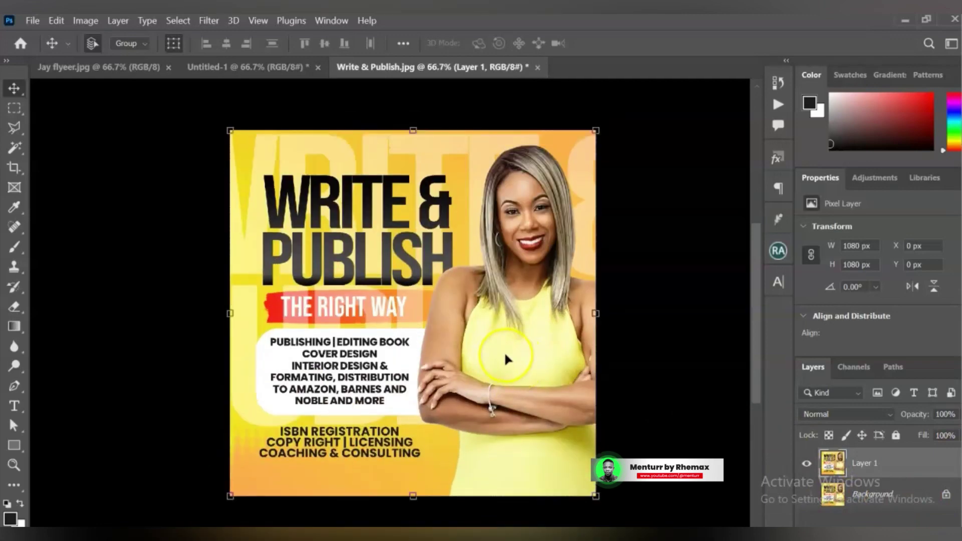
scroll(505, 355, down, 1)
scroll(505, 354, up, 1)
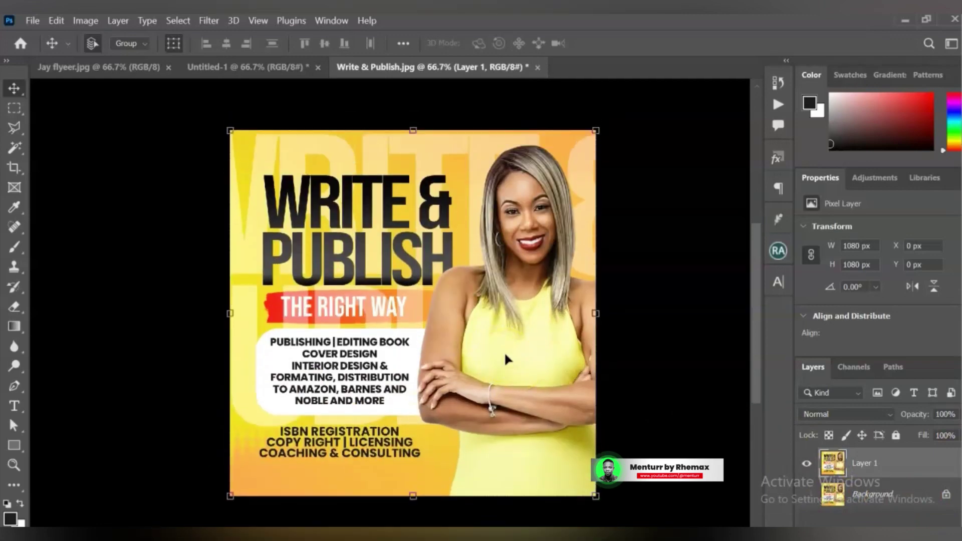
click(14, 110)
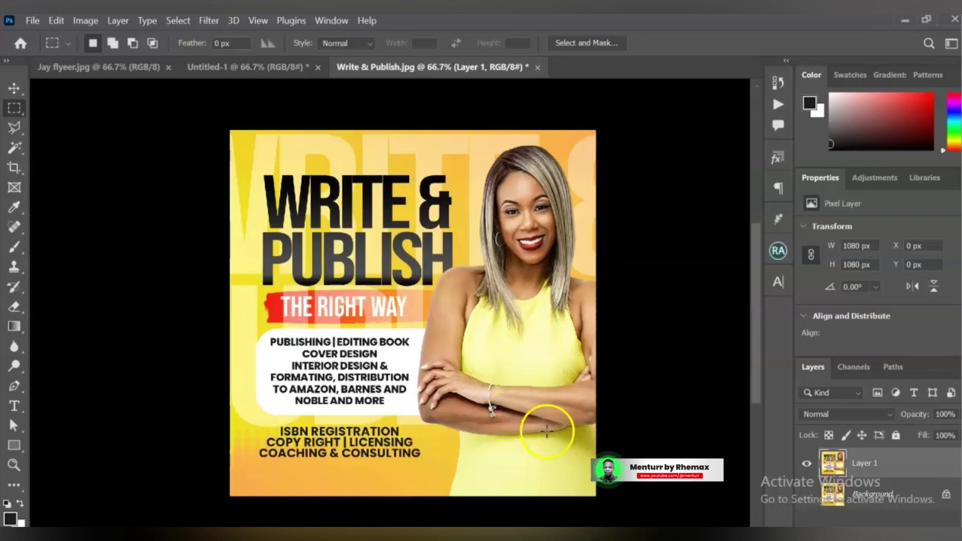
drag(594, 390, 461, 504)
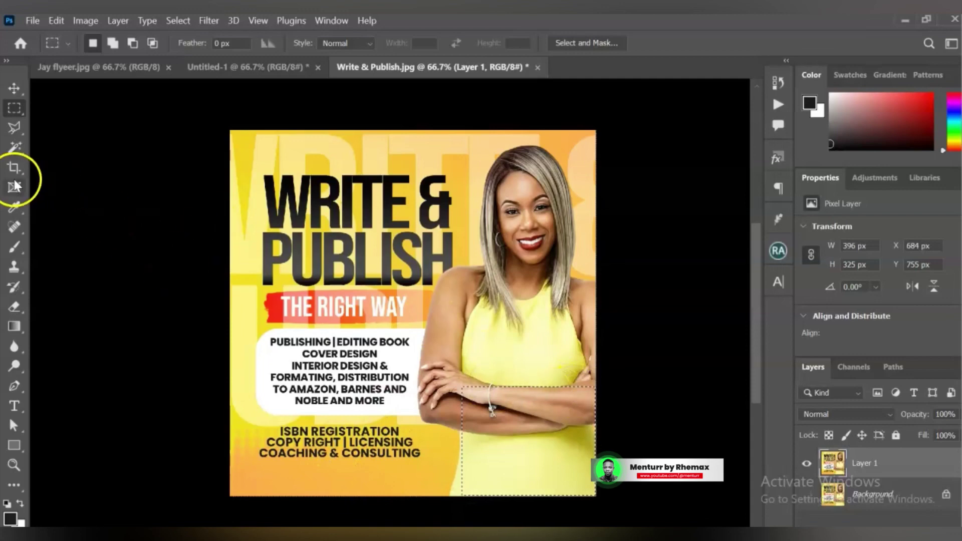
Step: Fill the selected corner with a linear black-to-white gradient running diagonally from its upper-left to its lower-right corner, and deselect it
click(15, 327)
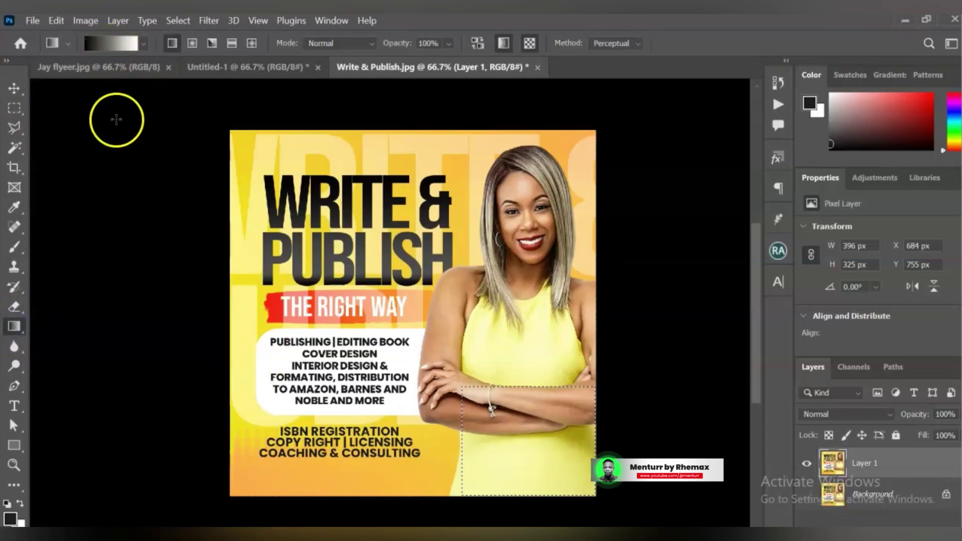
click(97, 45)
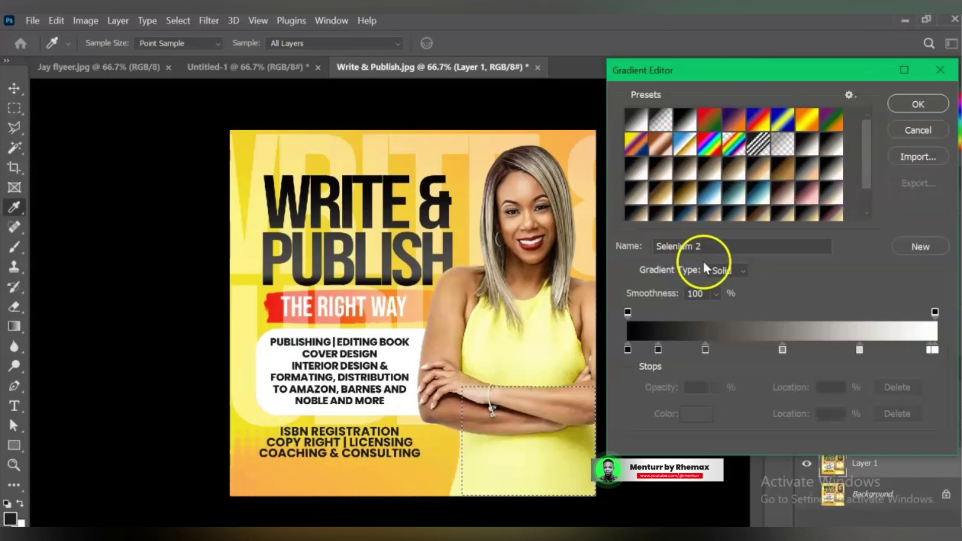
click(918, 129)
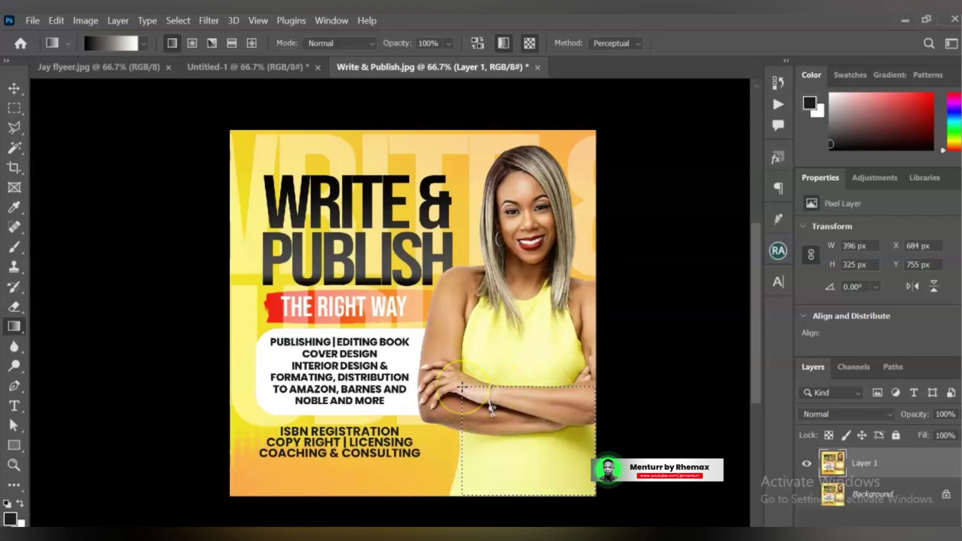
drag(462, 387, 496, 416)
drag(536, 453, 574, 479)
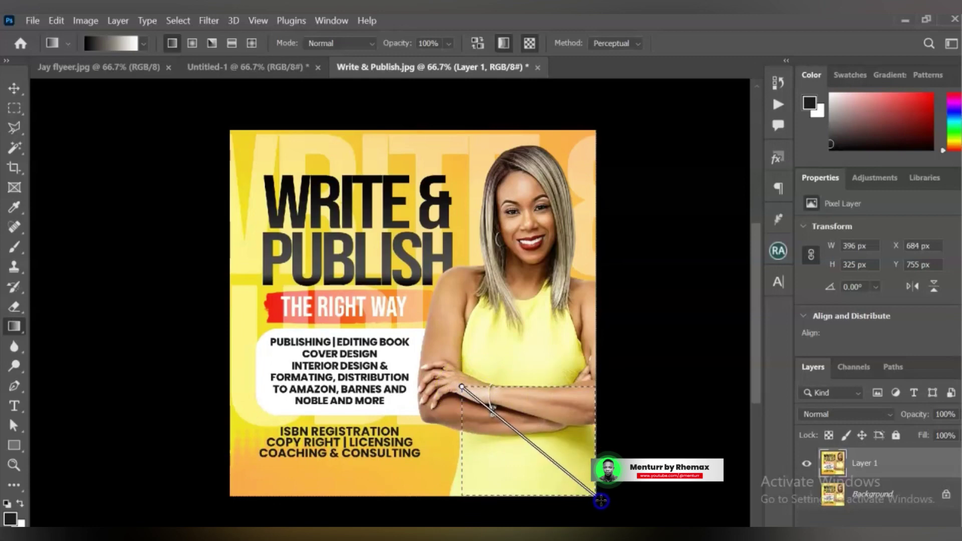
drag(601, 500, 601, 500)
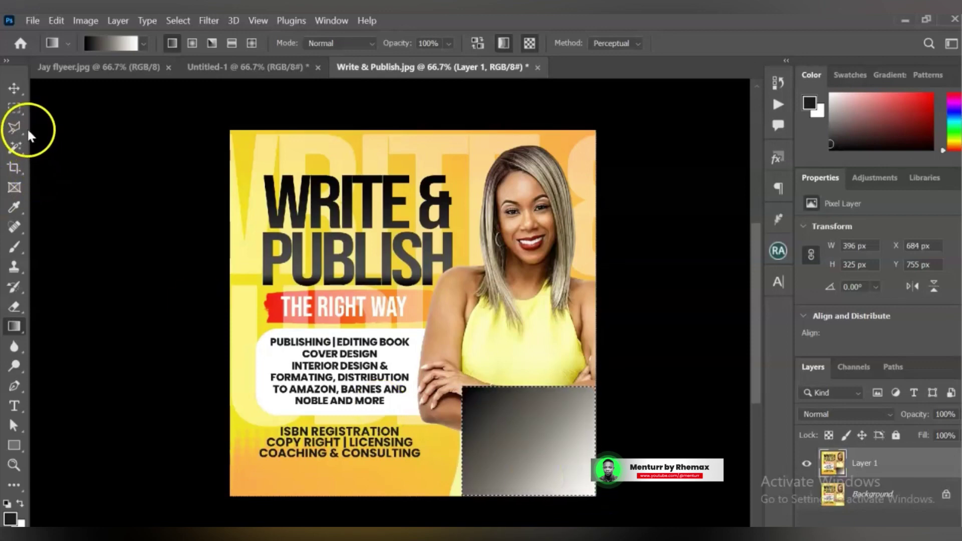
click(15, 88)
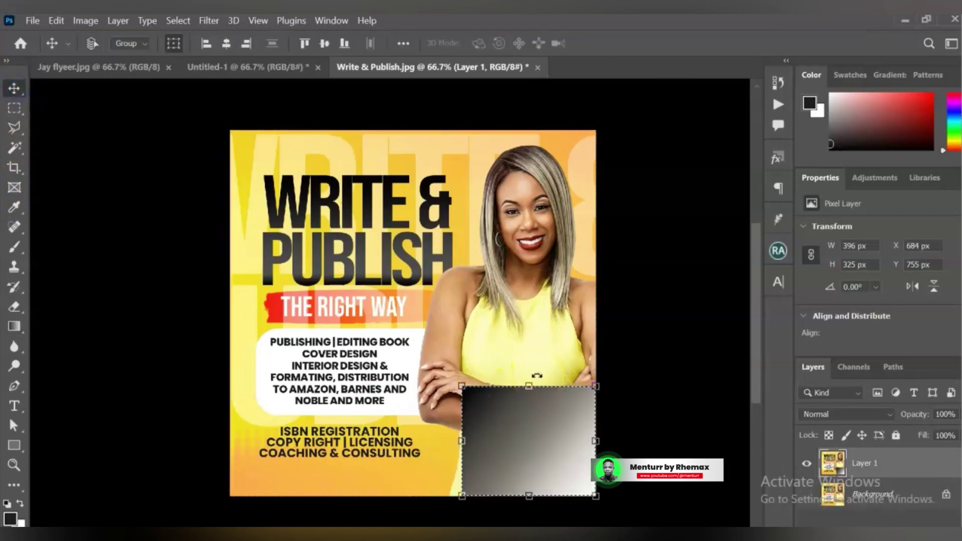
key(ctrl+d)
scroll(515, 359, down, 2)
scroll(507, 348, up, 2)
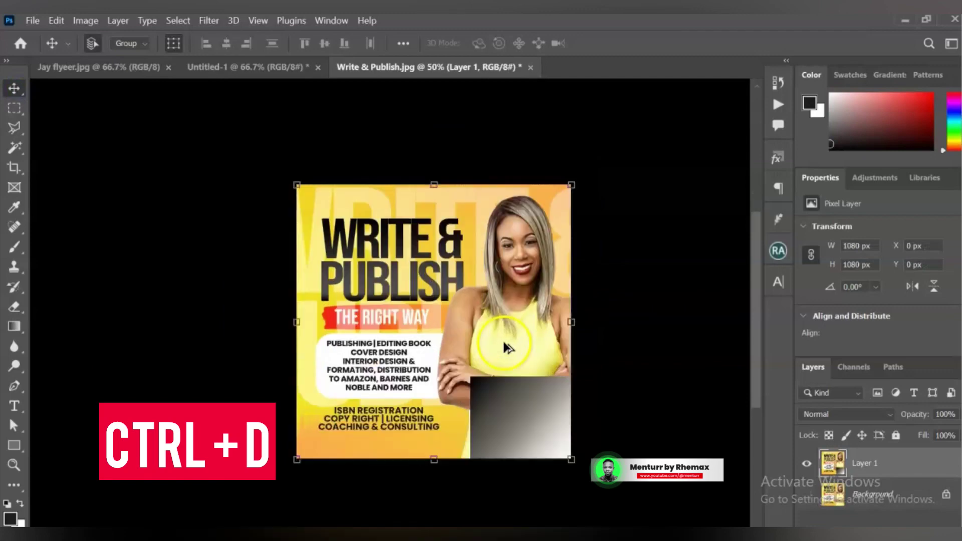
scroll(503, 338, down, 1)
scroll(506, 340, up, 2)
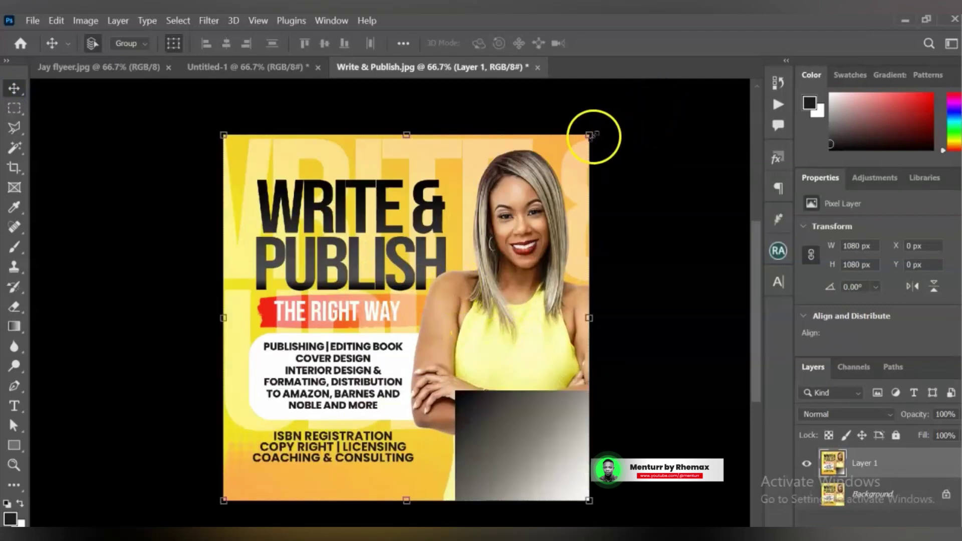
drag(593, 134, 580, 138)
scroll(560, 328, down, 2)
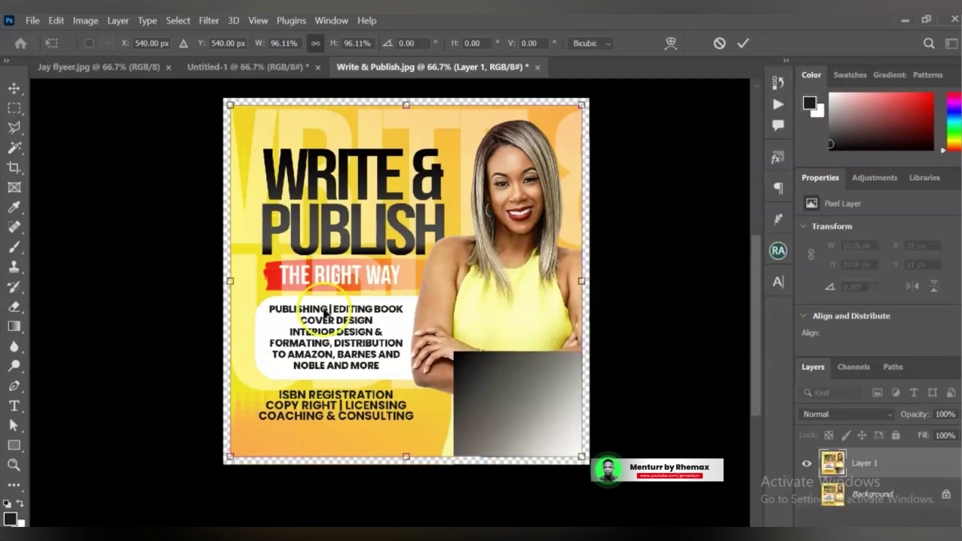
right_click(582, 457)
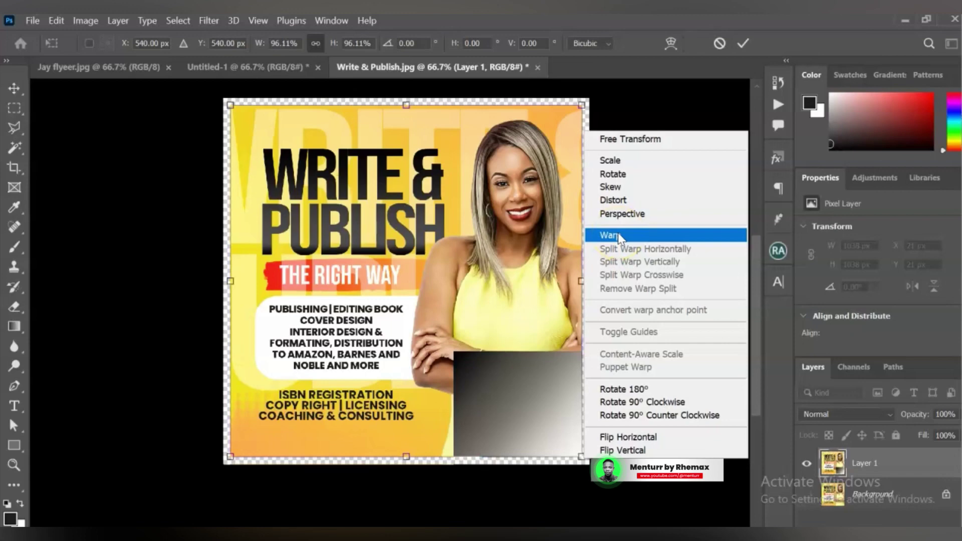
click(719, 44)
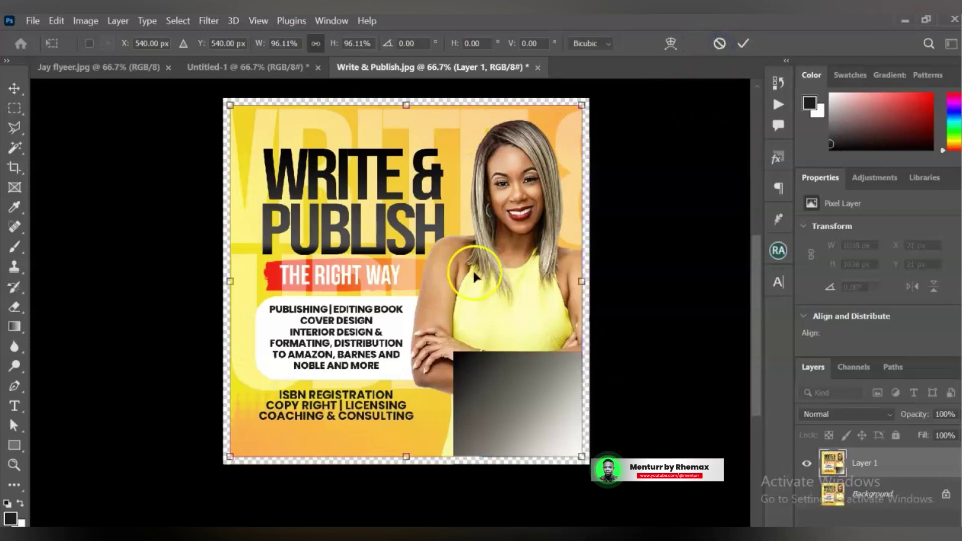
click(719, 44)
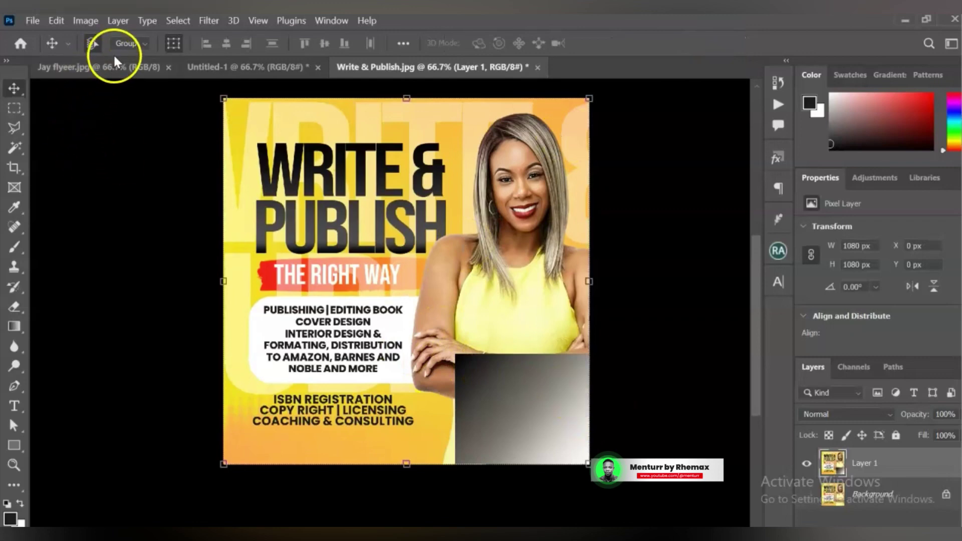
Step: Warp Layer 1 so its lower-right corner curls up toward the flyer's centre, try a deeper fold, undo it, and apply the warp
click(55, 20)
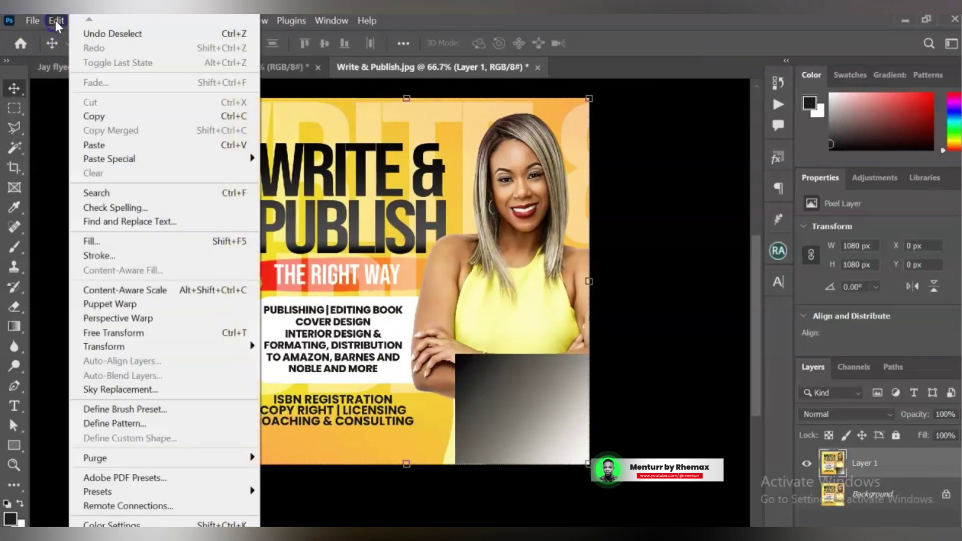
mouse_move(183, 349)
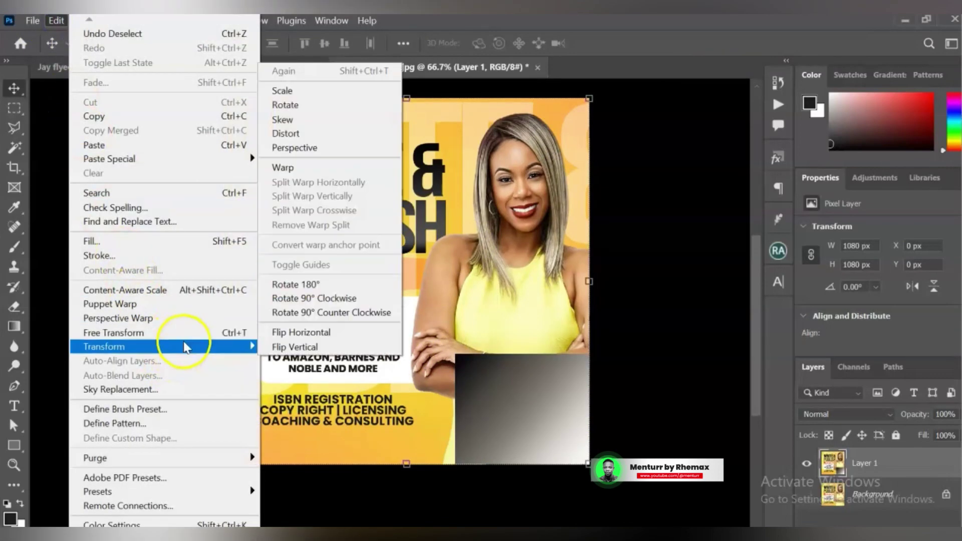
click(292, 174)
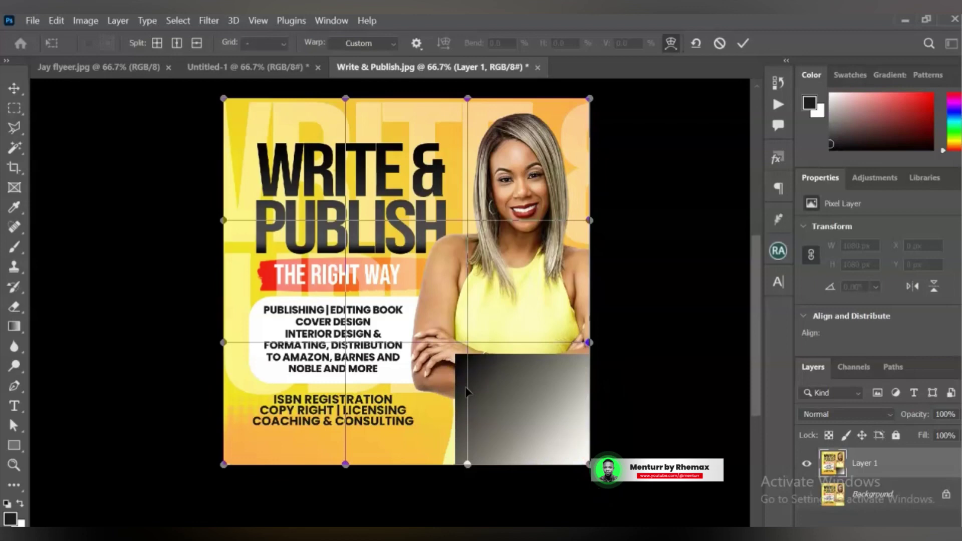
drag(488, 449, 410, 299)
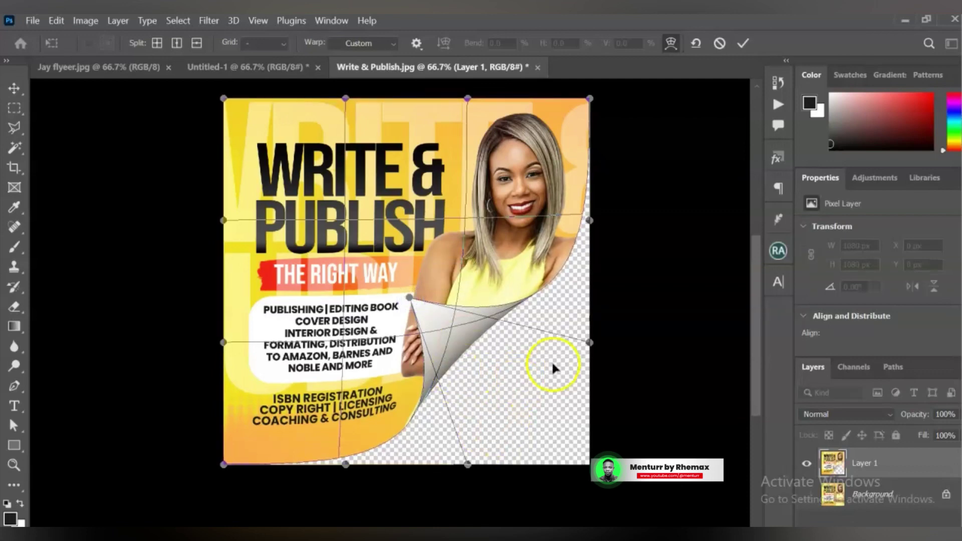
drag(589, 343, 597, 336)
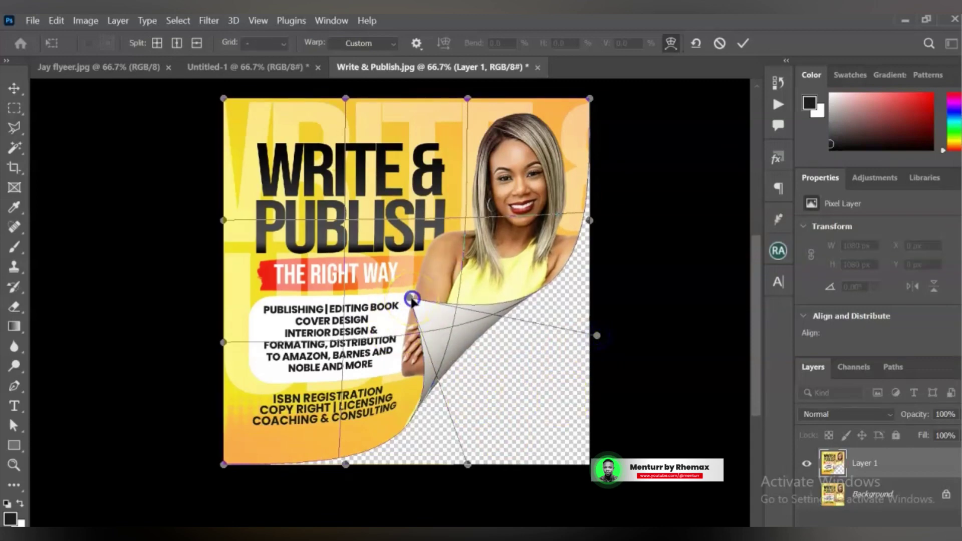
drag(412, 300, 354, 193)
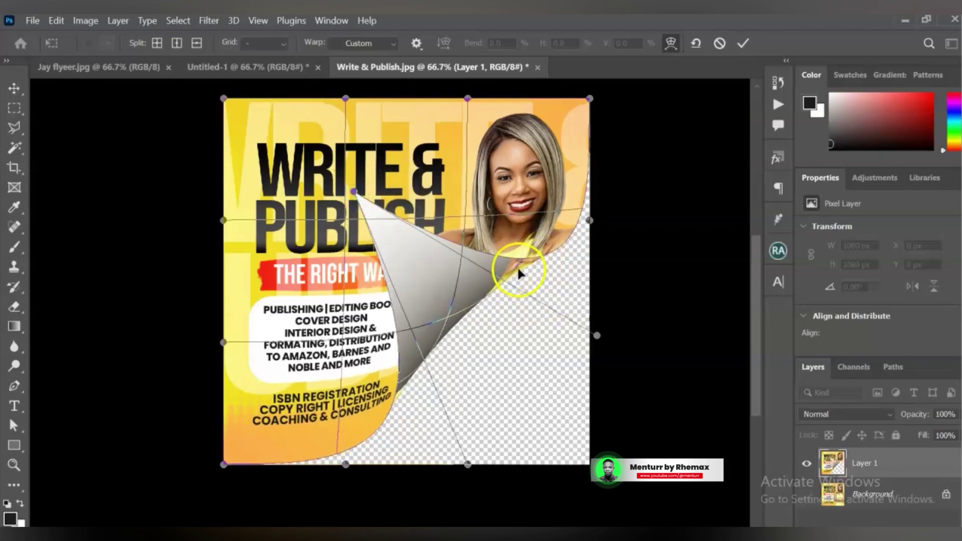
key(ctrl+z)
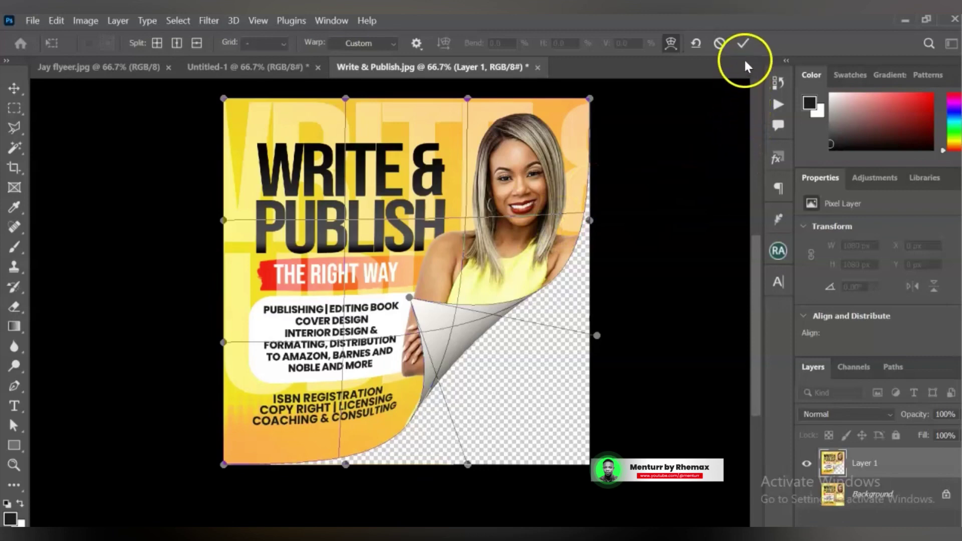
click(744, 41)
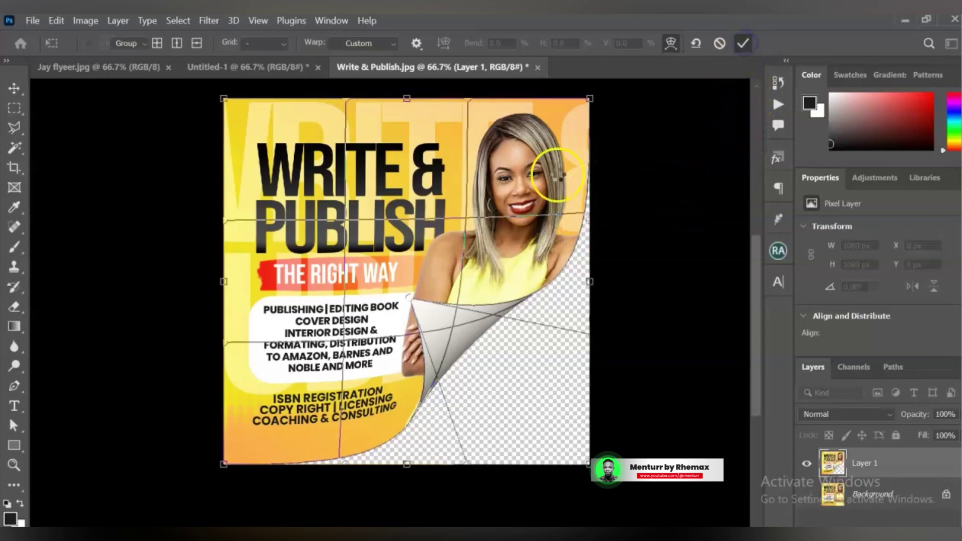
Step: Scale the curled flyer on Layer 1 down around its centre to about 949 by 948 px
scroll(488, 293, down, 3)
scroll(488, 287, up, 2)
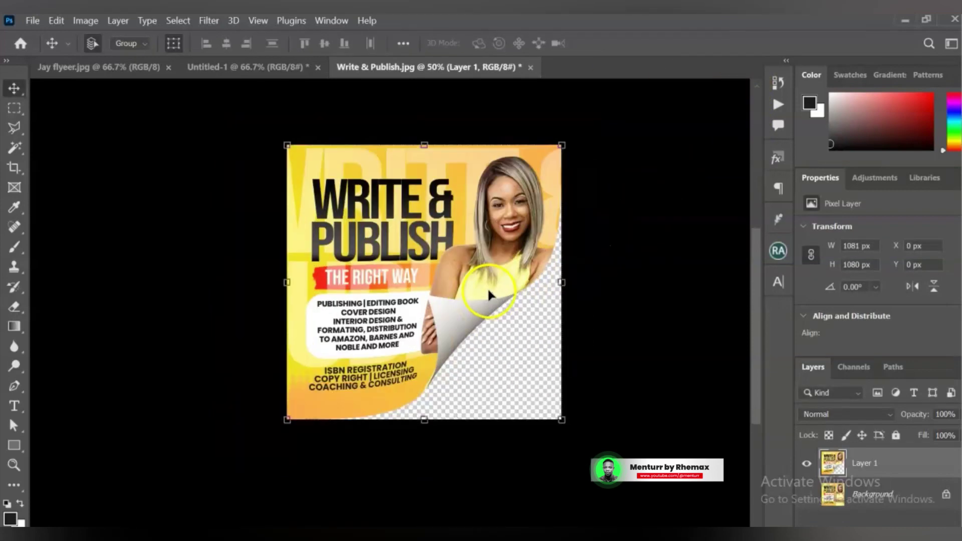
scroll(487, 287, down, 2)
scroll(488, 287, up, 2)
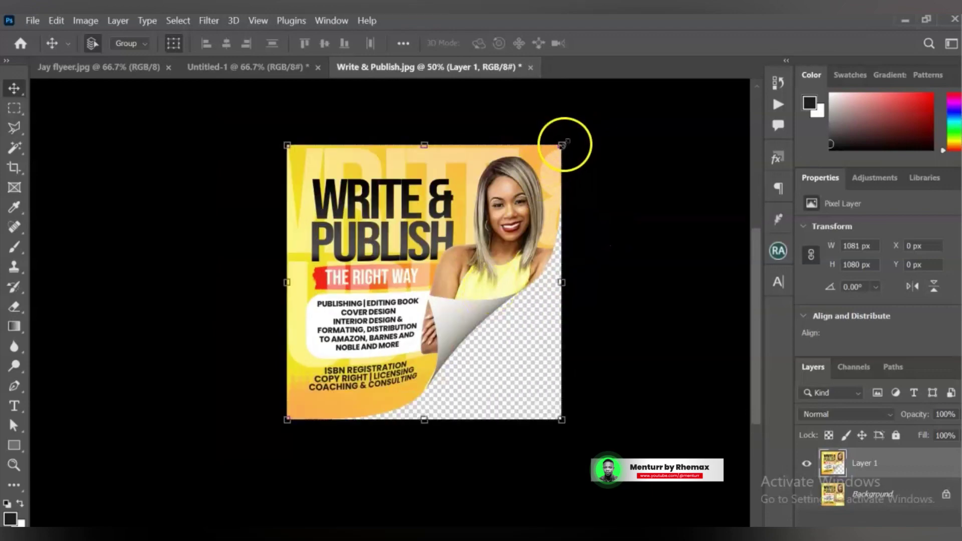
click(563, 143)
drag(564, 144, 535, 147)
key(Return)
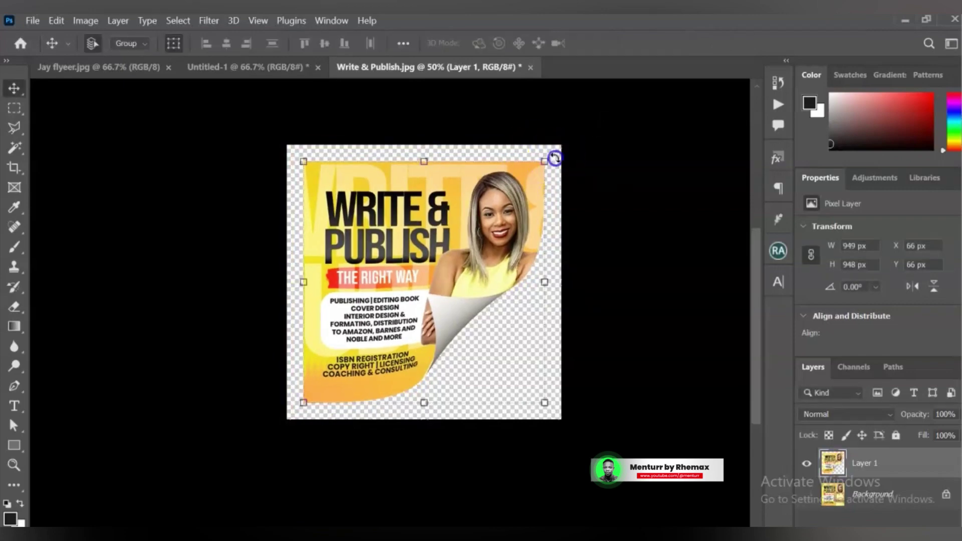
Step: Rotate the curled flyer on Layer 1 about 16.7° counter-clockwise and apply the transform
drag(554, 158, 478, 136)
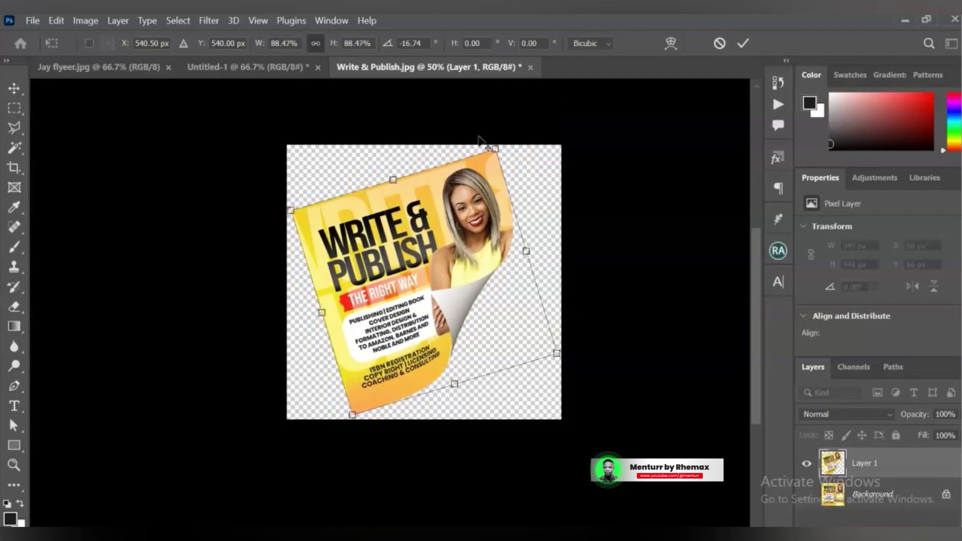
click(741, 44)
scroll(449, 315, down, 2)
scroll(450, 314, up, 3)
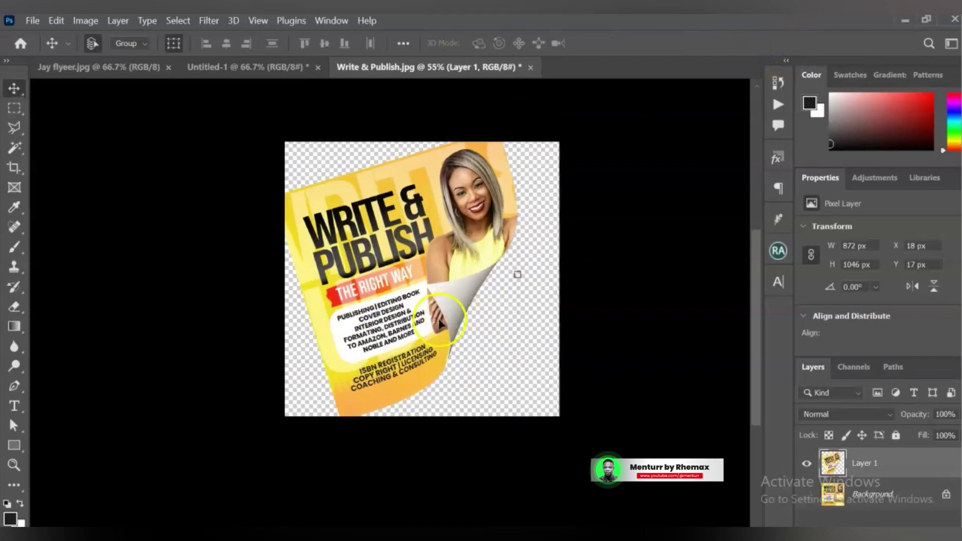
scroll(440, 323, down, 2)
scroll(439, 324, up, 3)
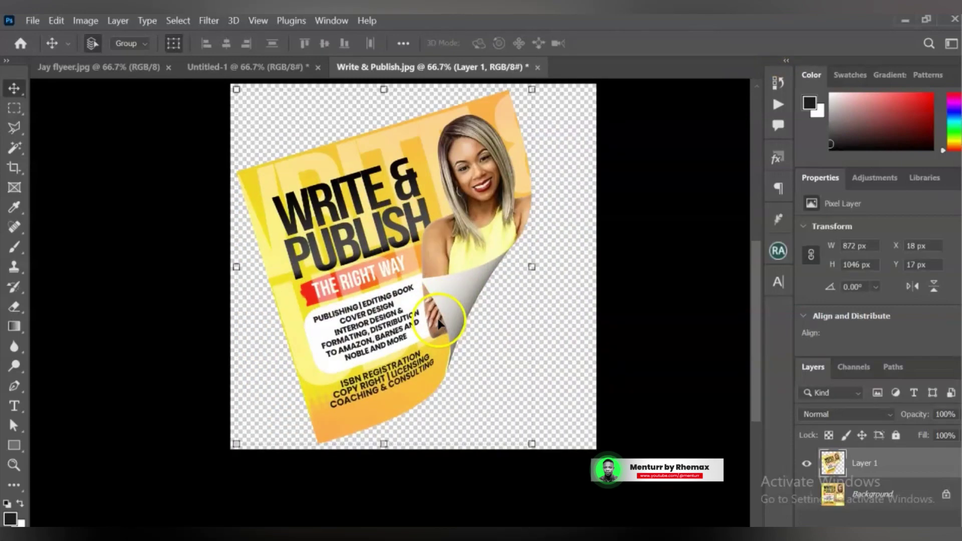
scroll(439, 323, down, 2)
scroll(438, 323, up, 1)
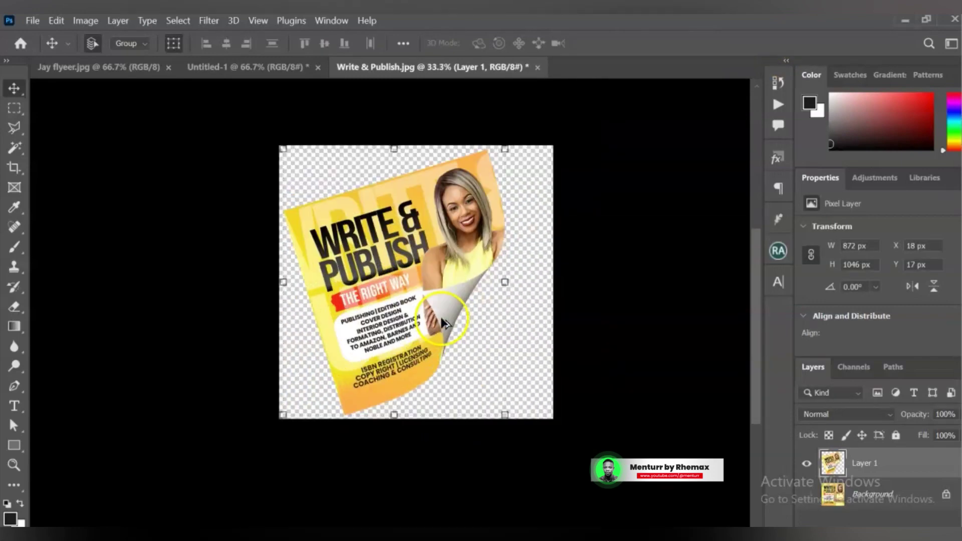
Step: Draw a rectangle of about 1117 by 1111 px covering the whole canvas and place it beneath Layer 1 as a backdrop
click(15, 446)
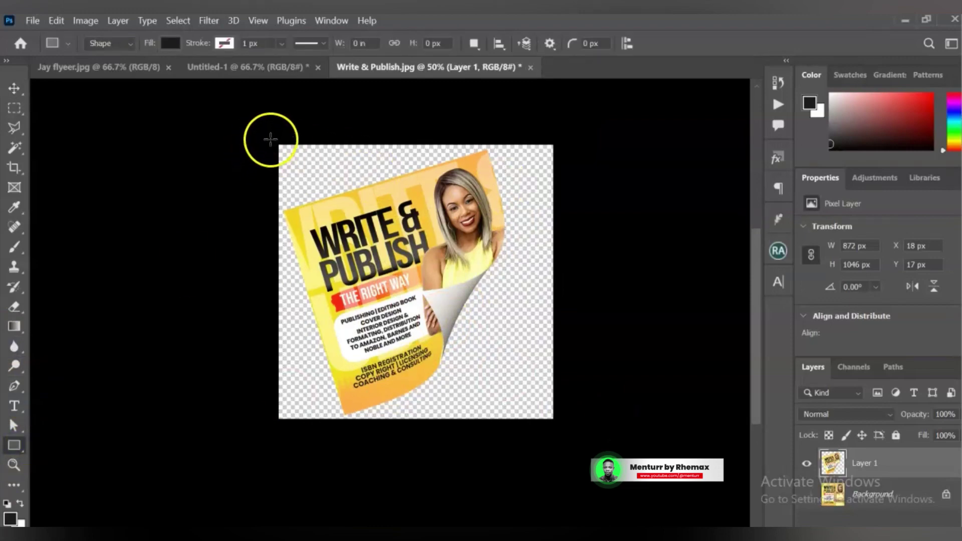
drag(275, 141, 557, 422)
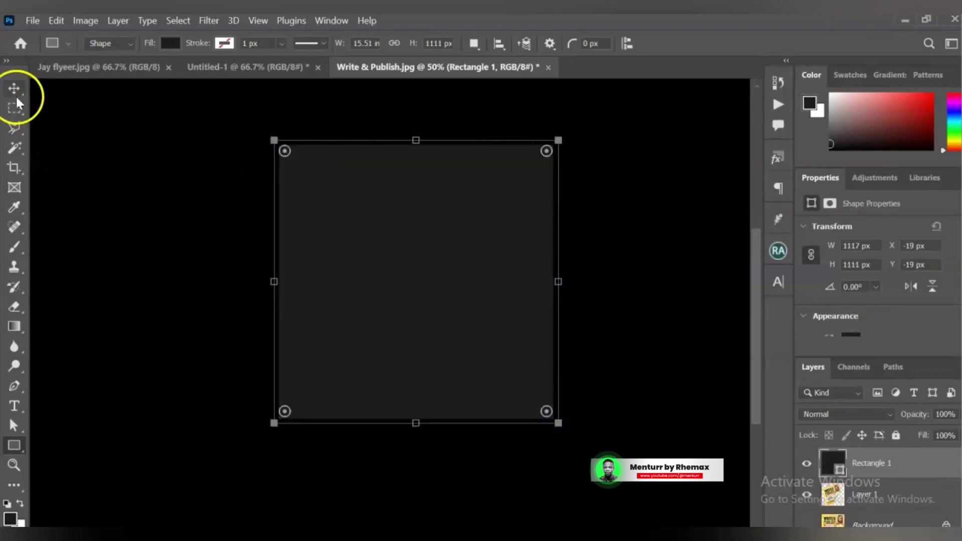
click(14, 89)
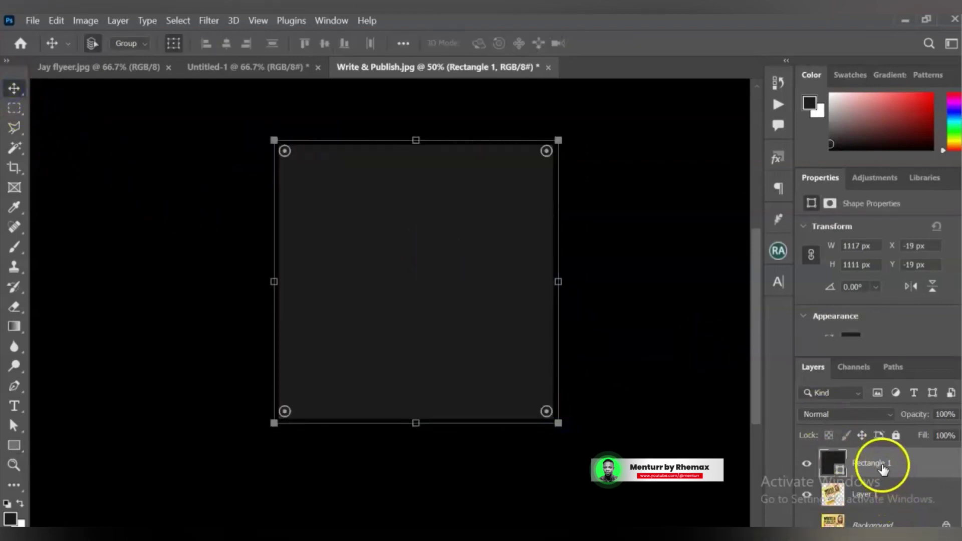
drag(880, 461, 880, 501)
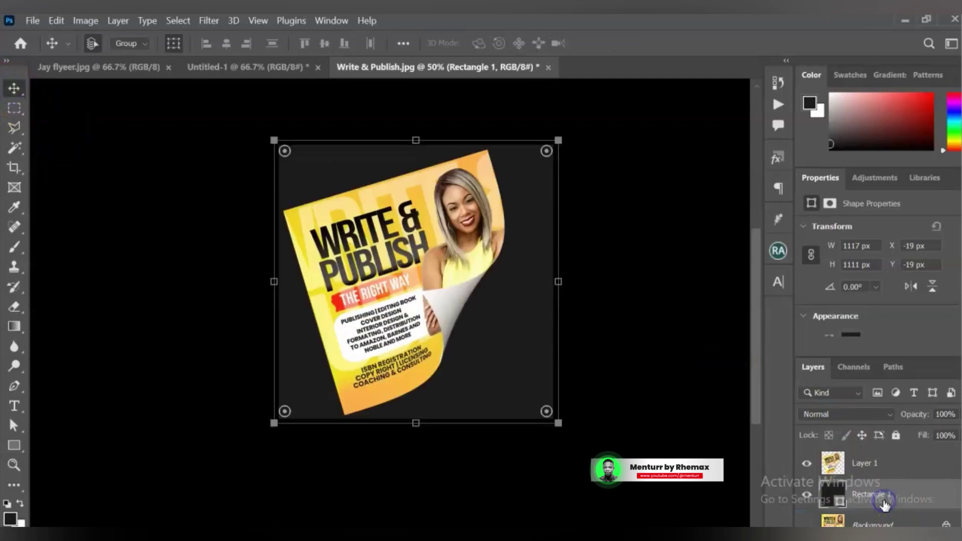
scroll(521, 340, down, 2)
scroll(521, 339, up, 2)
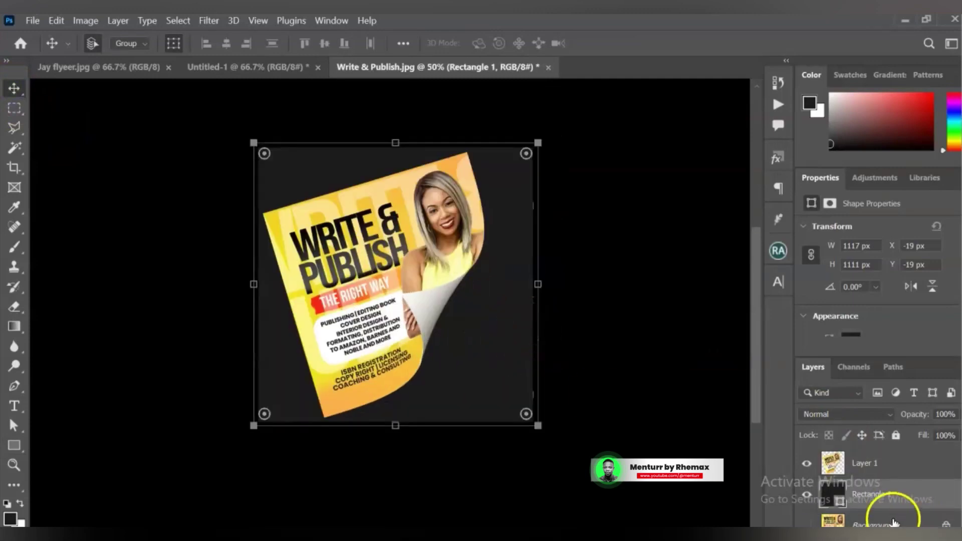
Step: Try yellow and orange tones sampled from the flyer as the backdrop rectangle's fill, and settle on light grey, about d7d7d7
double_click(840, 503)
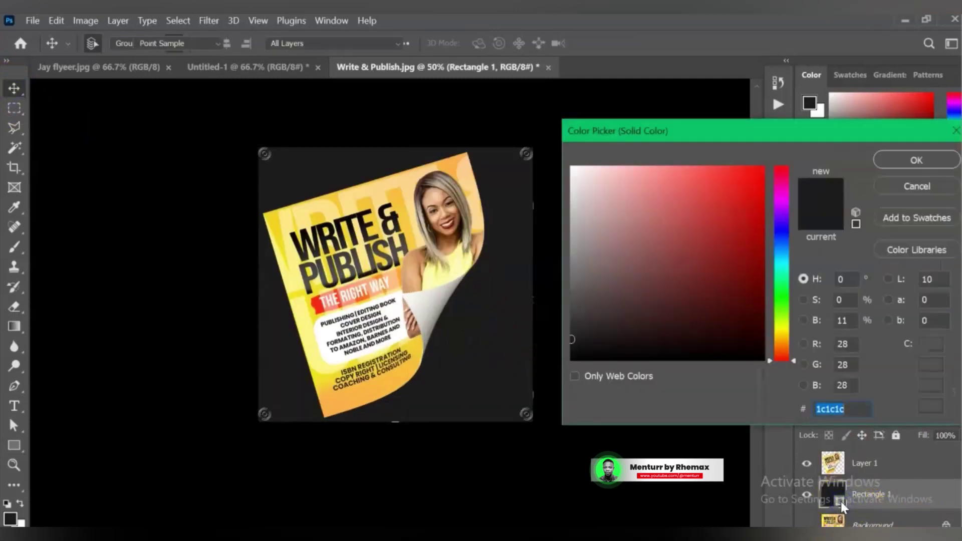
mouse_move(573, 185)
mouse_down()
mouse_move(564, 183)
mouse_move(564, 202)
mouse_up()
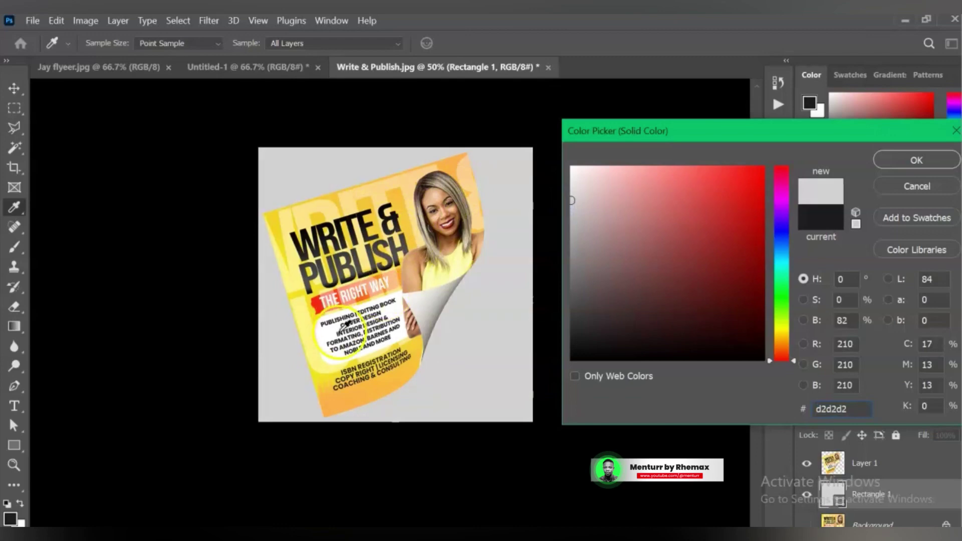
click(298, 293)
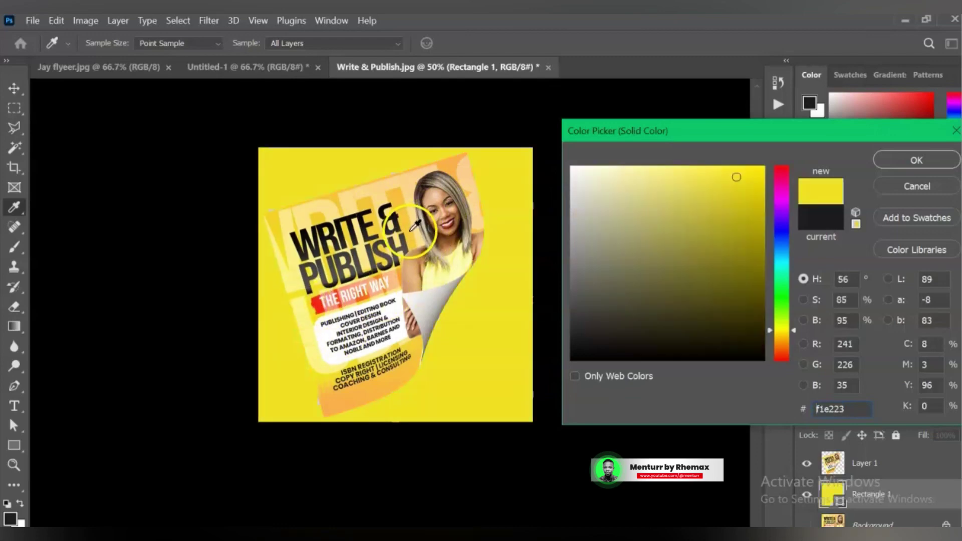
click(400, 218)
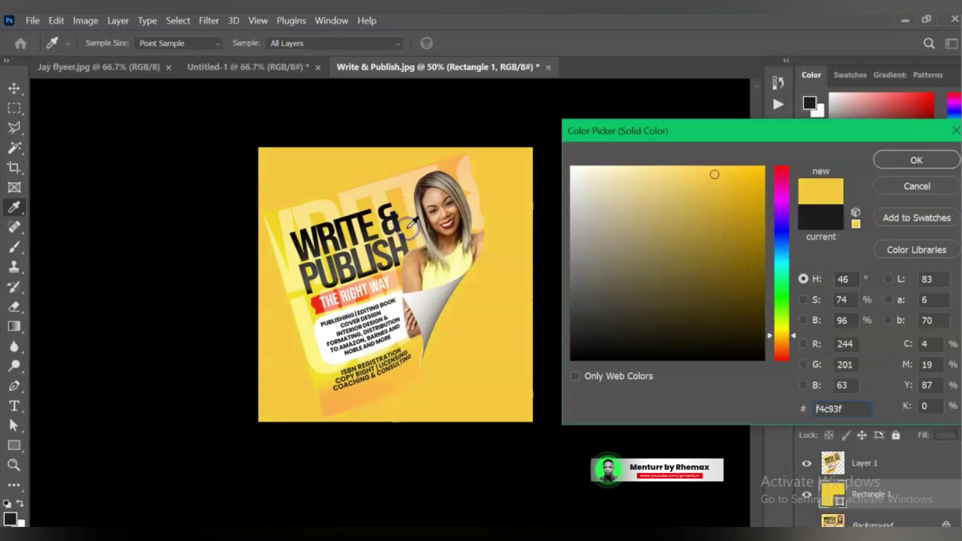
click(396, 181)
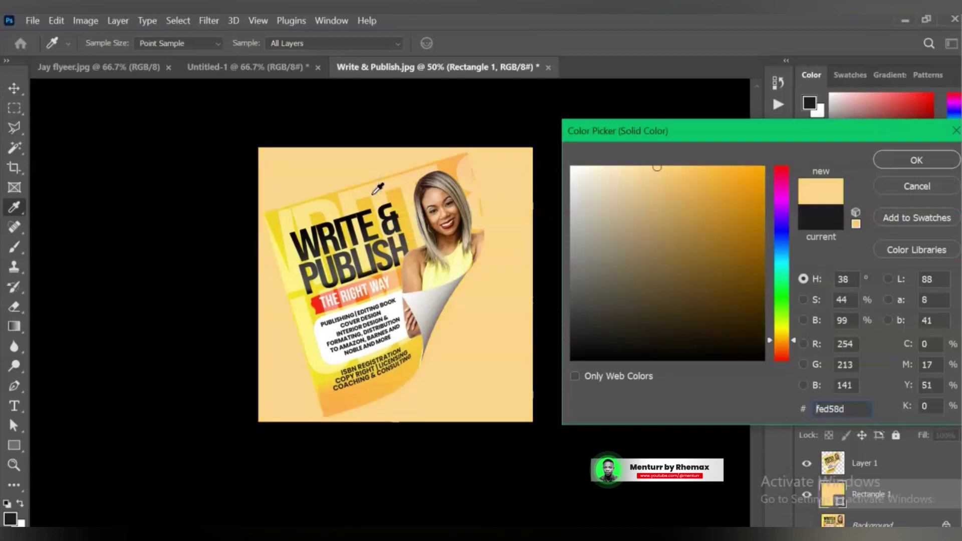
click(571, 206)
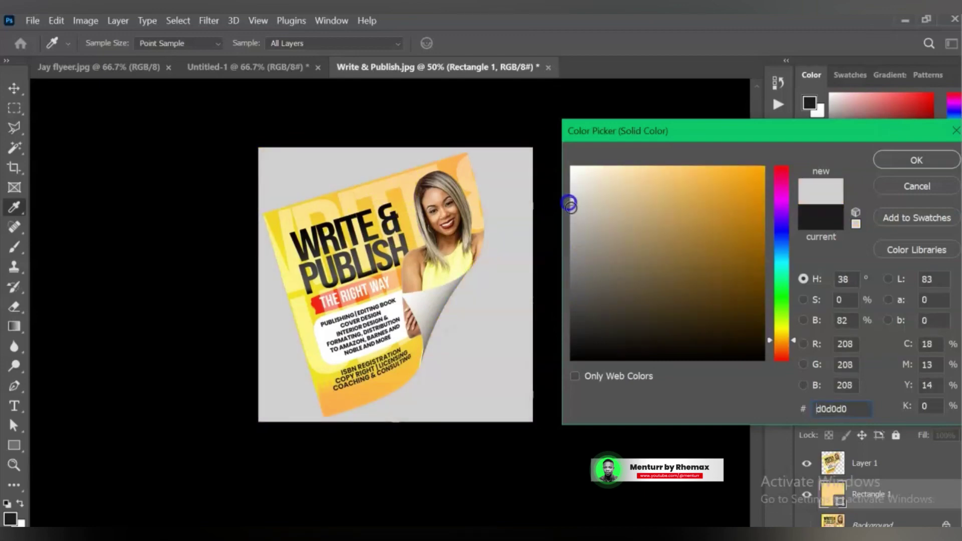
mouse_move(572, 199)
mouse_down()
mouse_move(570, 191)
mouse_move(568, 200)
mouse_up()
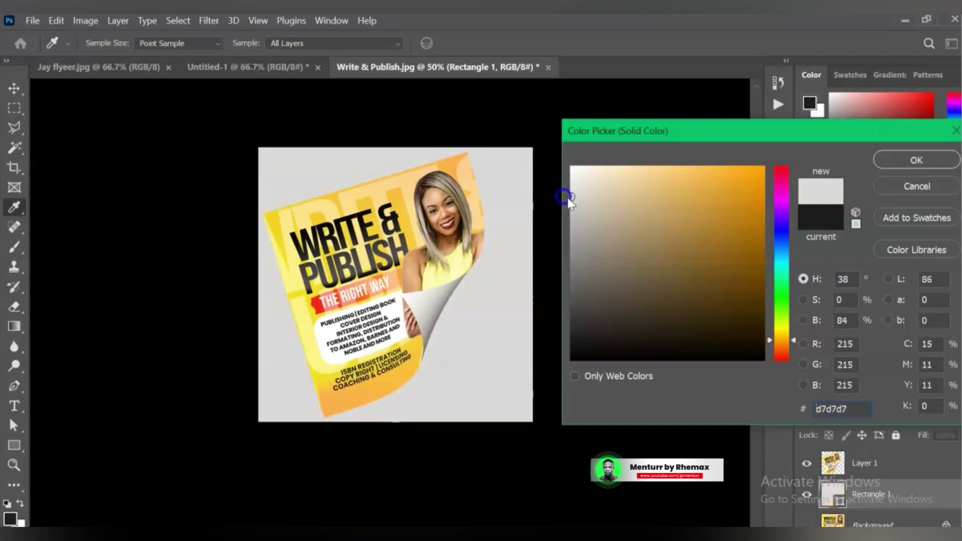
click(927, 159)
scroll(565, 348, down, 3)
scroll(472, 335, up, 2)
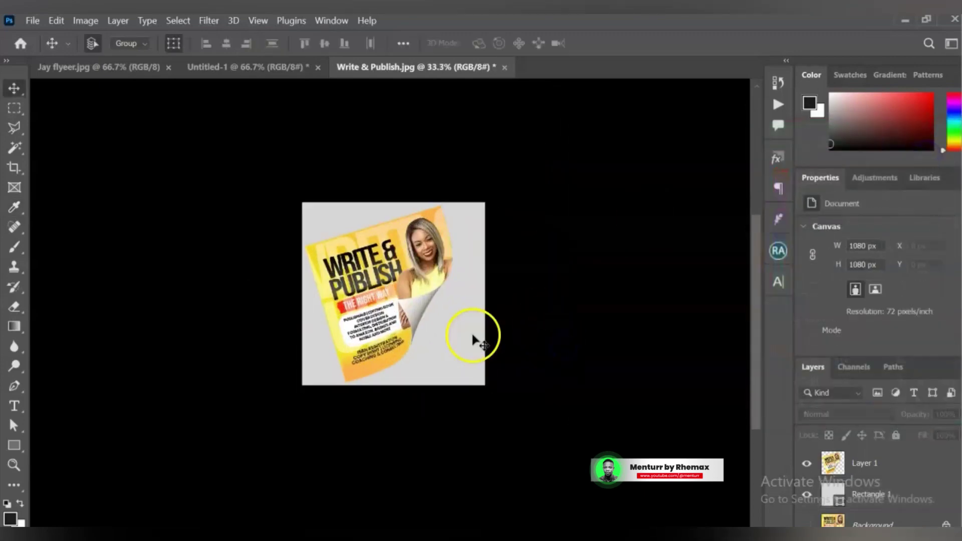
Step: Nudge the curled flyer on Layer 1 to the right, to X 44 px, keeping its size
scroll(471, 332, up, 1)
click(343, 298)
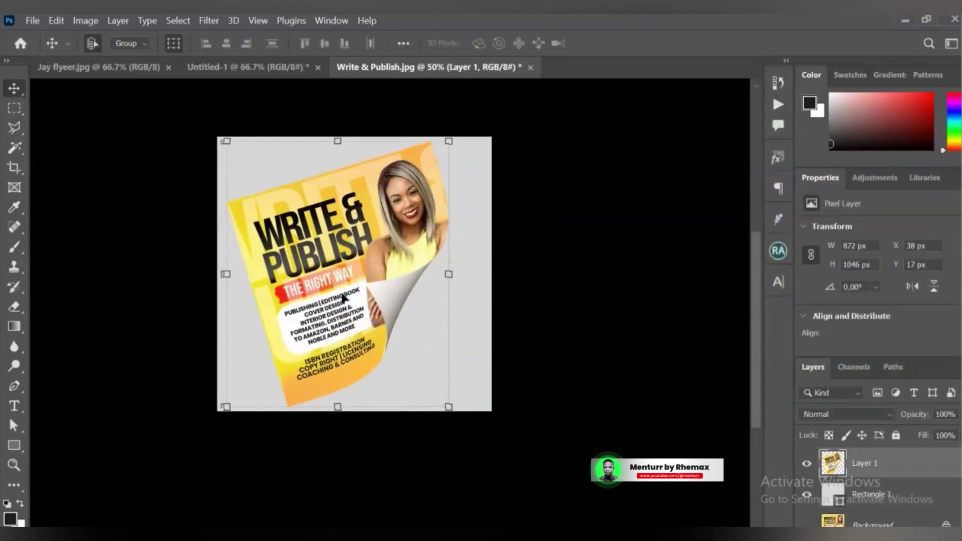
key(Right)
key(Right)
key(Right)
key(Right)
key(Right)
key(Right)
scroll(343, 297, down, 1)
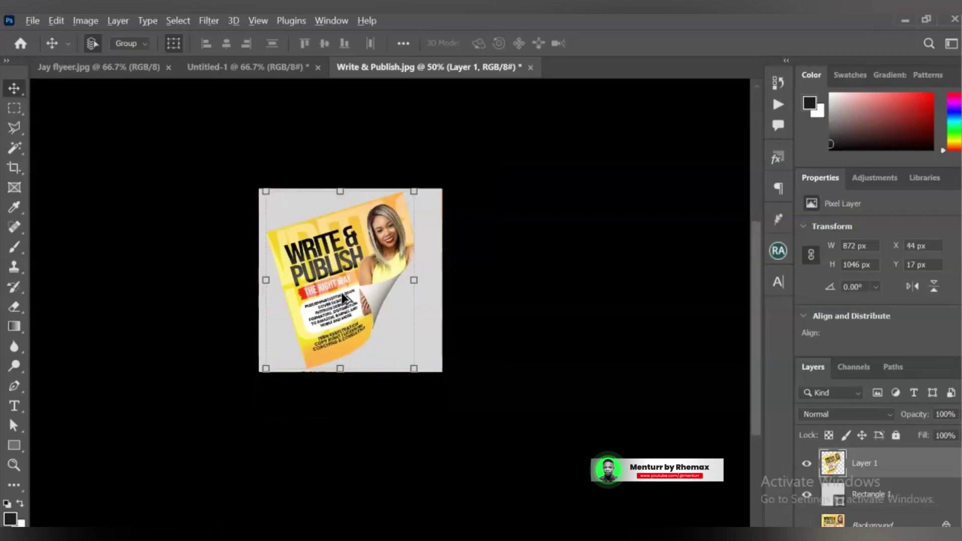
scroll(343, 297, up, 1)
click(449, 141)
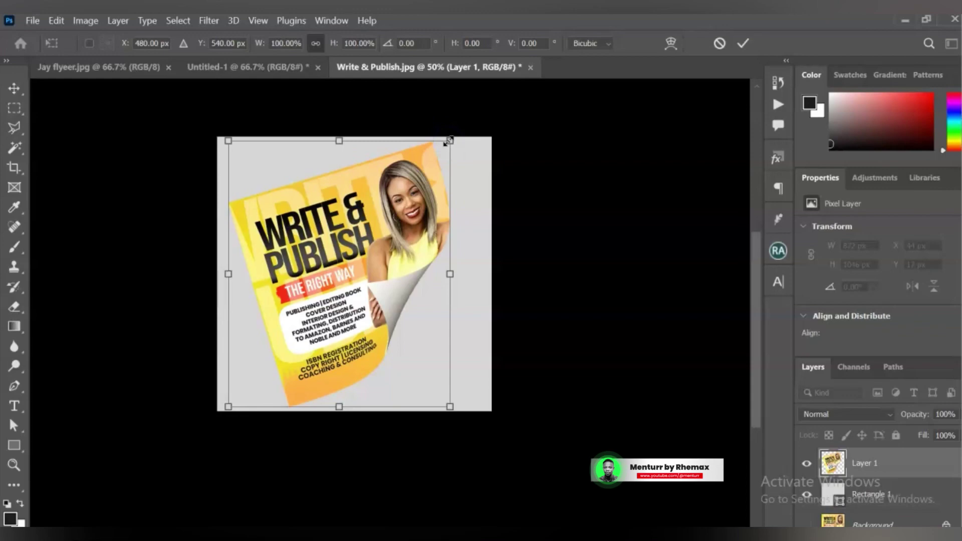
key(Return)
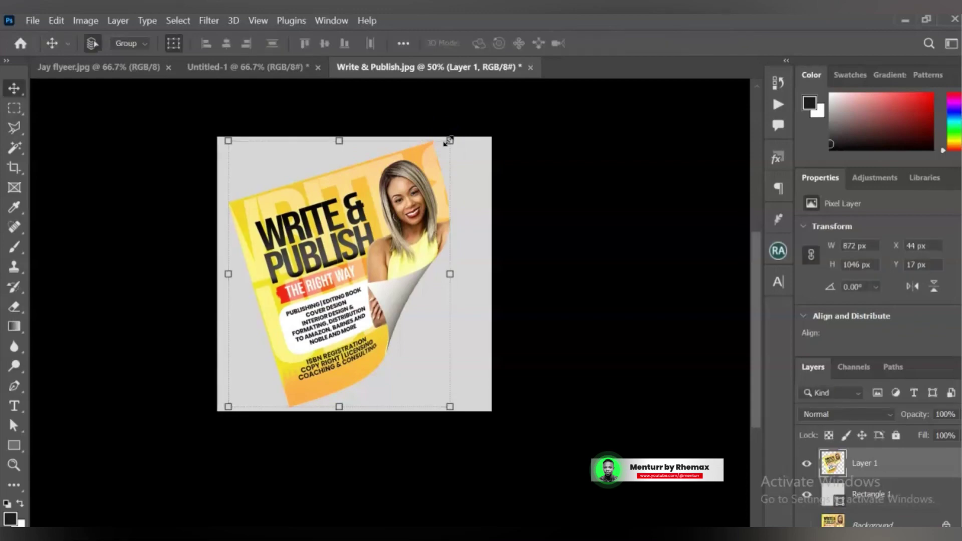
Step: Examine the tilted page-curl flyer against the grey backdrop at different zoom levels
scroll(446, 134, down, 1)
scroll(431, 178, up, 2)
scroll(436, 187, down, 2)
scroll(437, 194, up, 2)
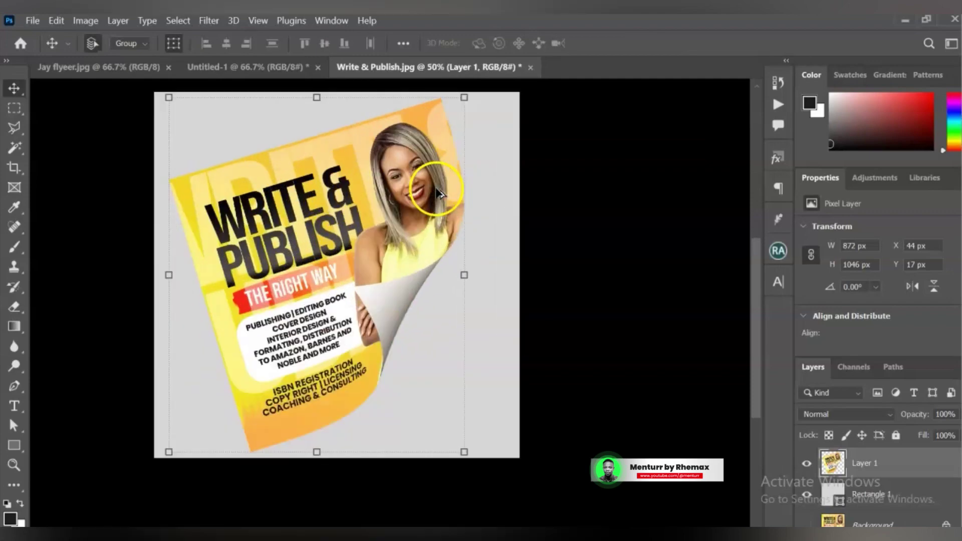
scroll(435, 187, down, 2)
scroll(410, 179, up, 2)
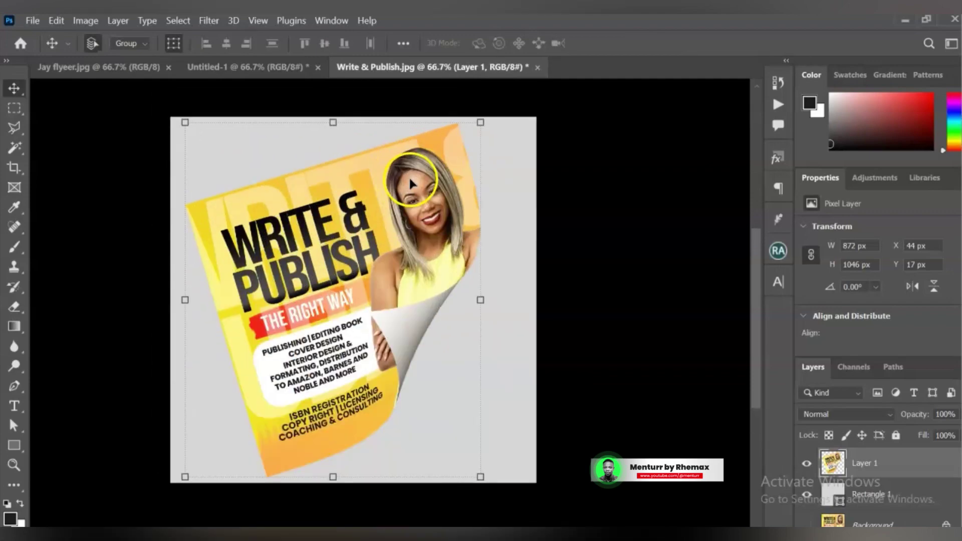
scroll(410, 178, down, 1)
scroll(410, 179, up, 1)
scroll(409, 176, down, 1)
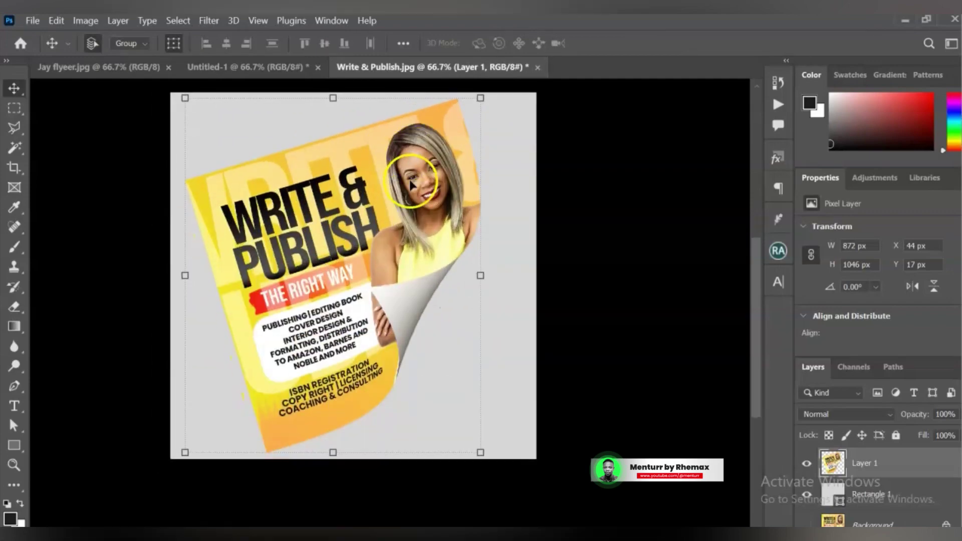
Step: Add a linear Gradient Overlay to the backdrop rectangle and set its angle to 90°
click(588, 276)
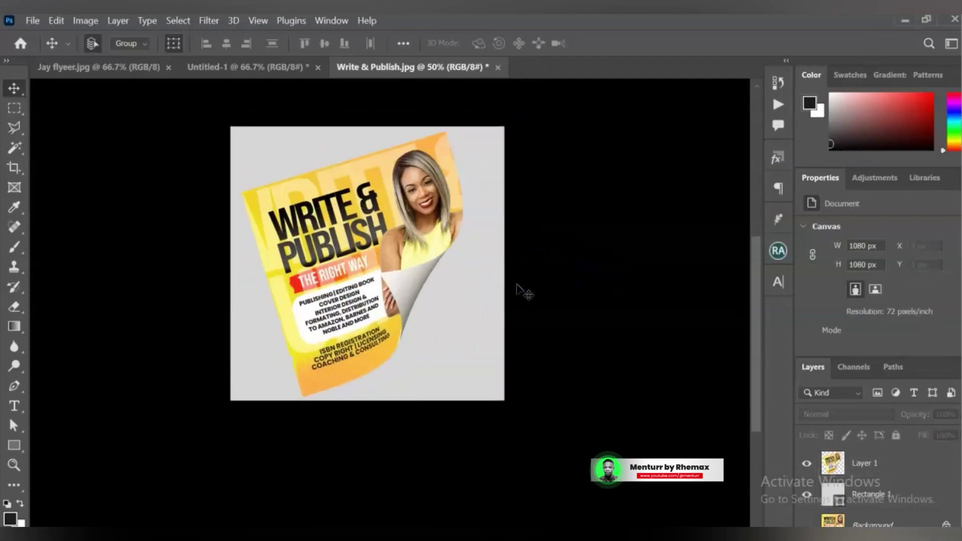
click(478, 375)
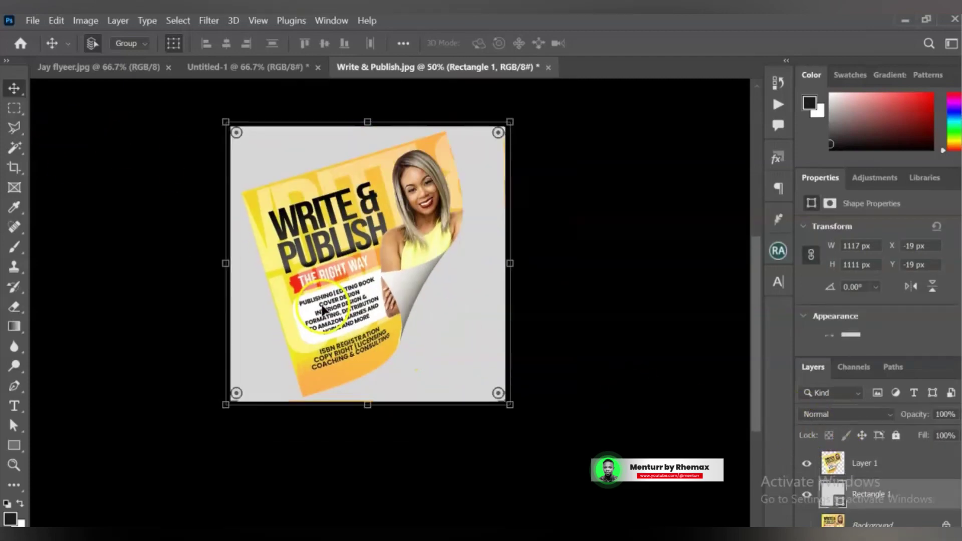
click(117, 22)
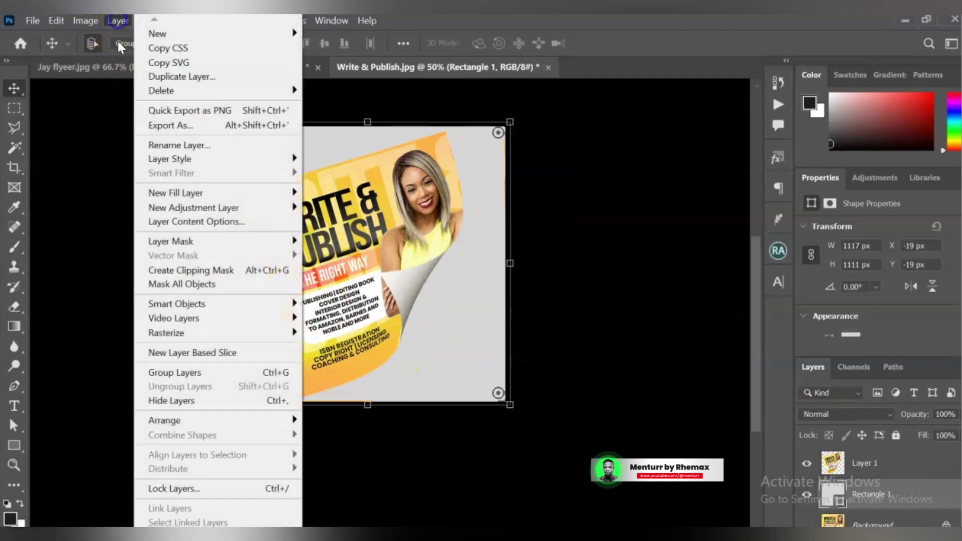
mouse_move(252, 162)
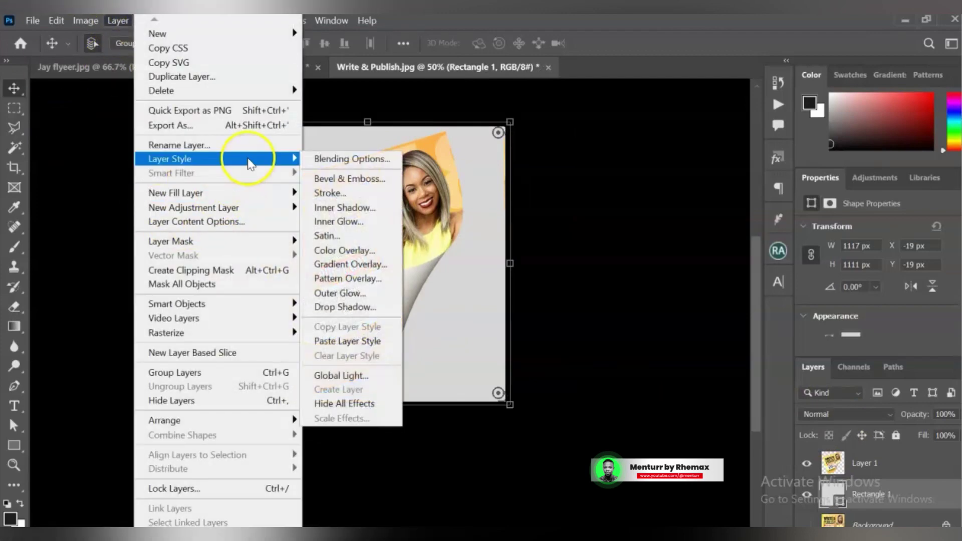
click(362, 268)
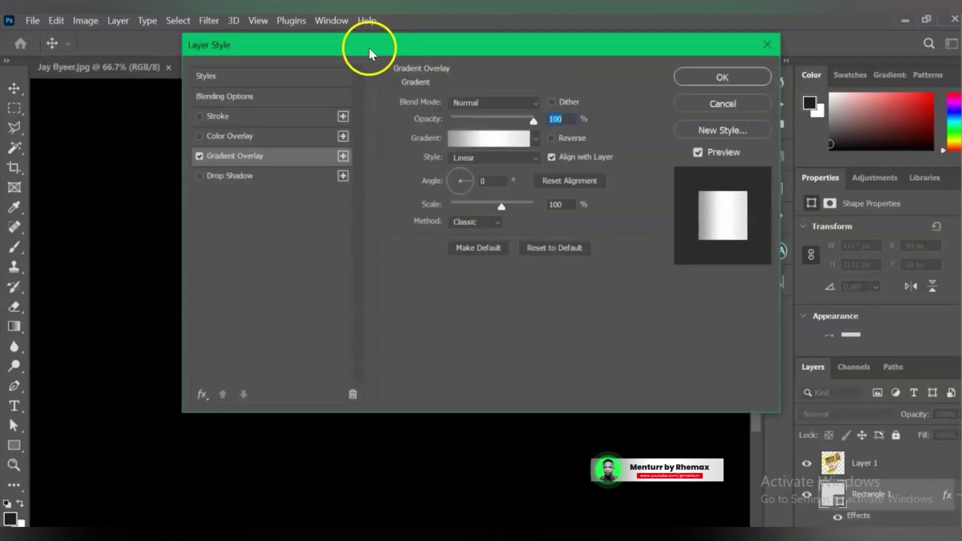
drag(368, 46, 680, 110)
double_click(796, 243)
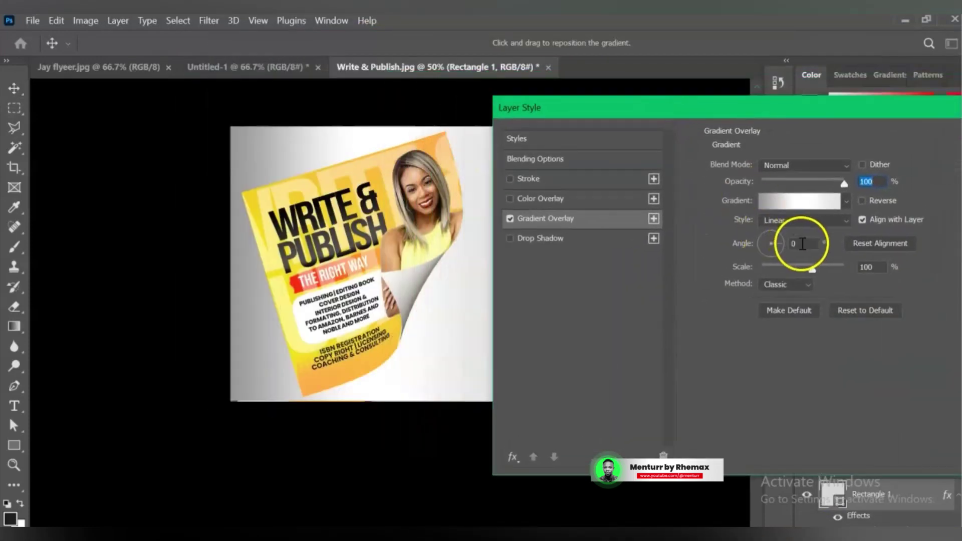
text(90)
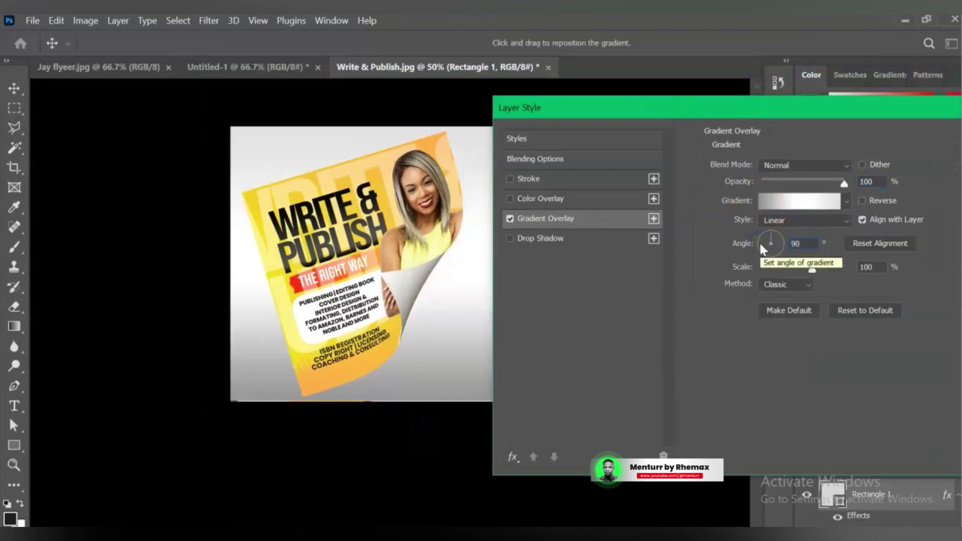
drag(553, 104, 607, 110)
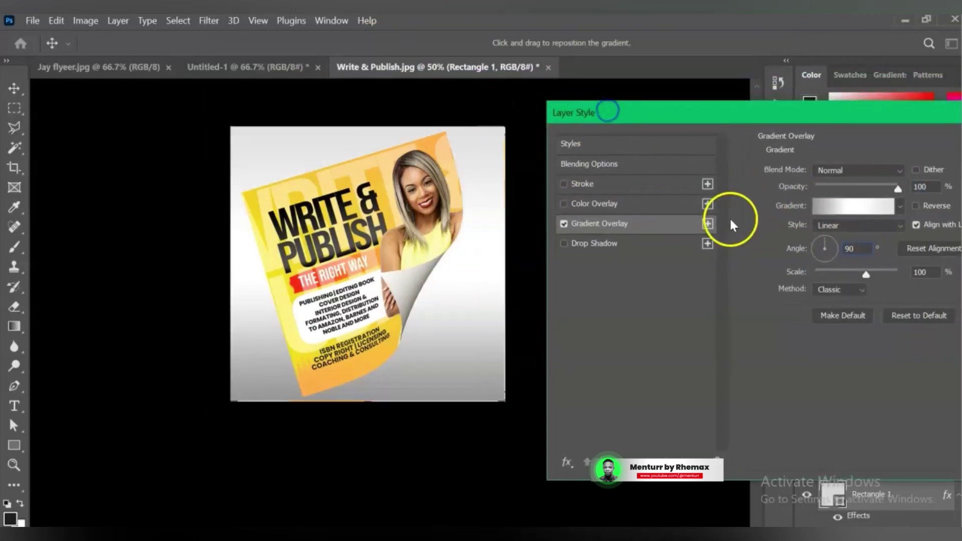
Step: Remove the white middle stop from the backdrop's gradient, recolour its starting stop to grey, about adadad, and apply the layer style
click(841, 208)
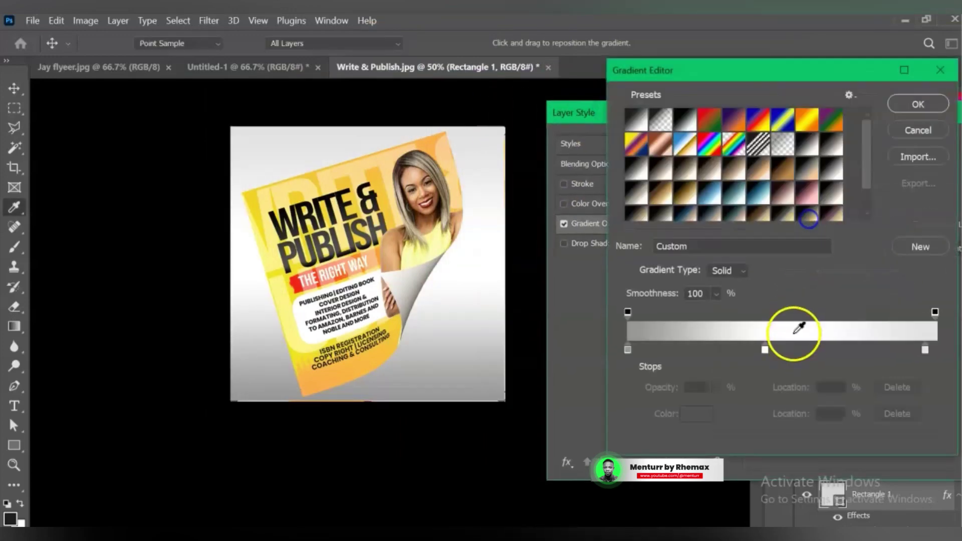
drag(764, 349, 783, 450)
click(627, 349)
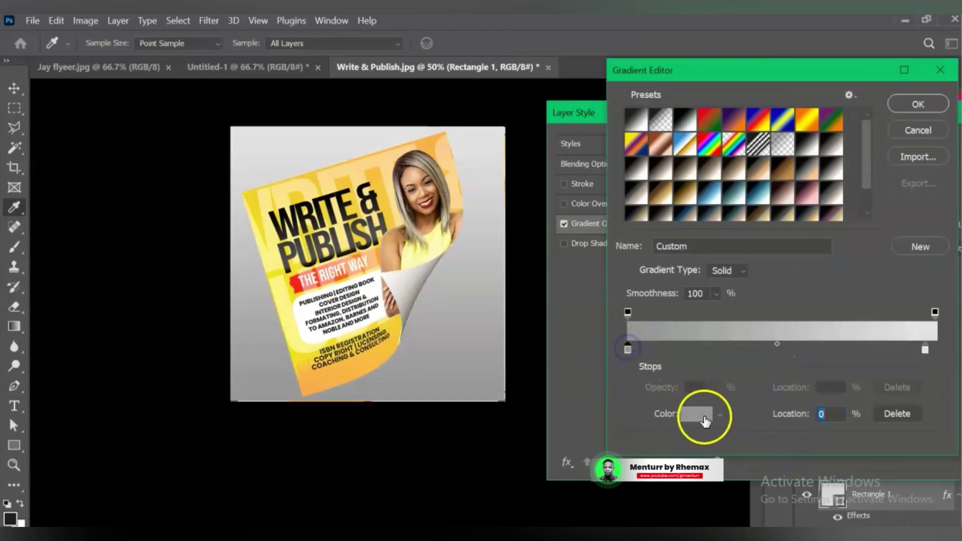
click(699, 413)
drag(575, 243, 571, 229)
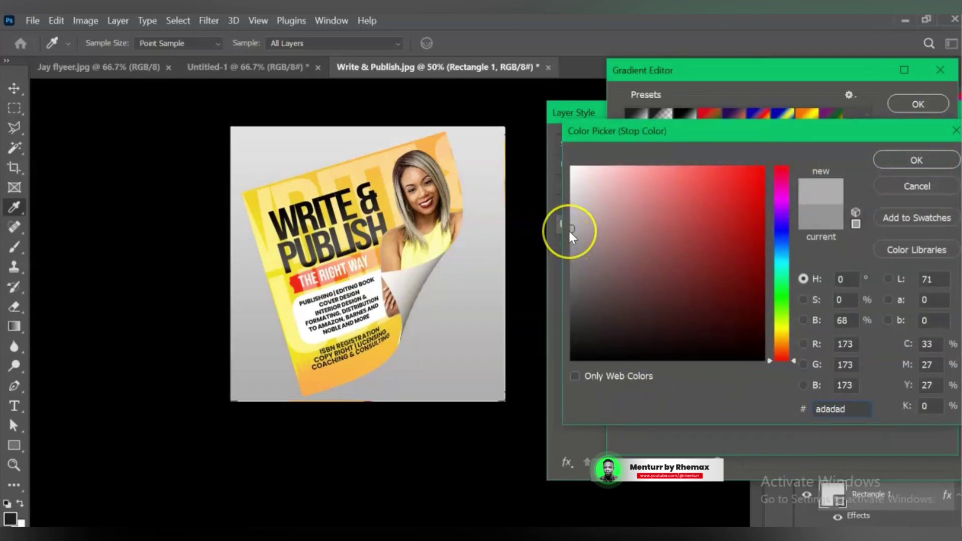
key(Return)
key(Return)
key(Return)
click(601, 272)
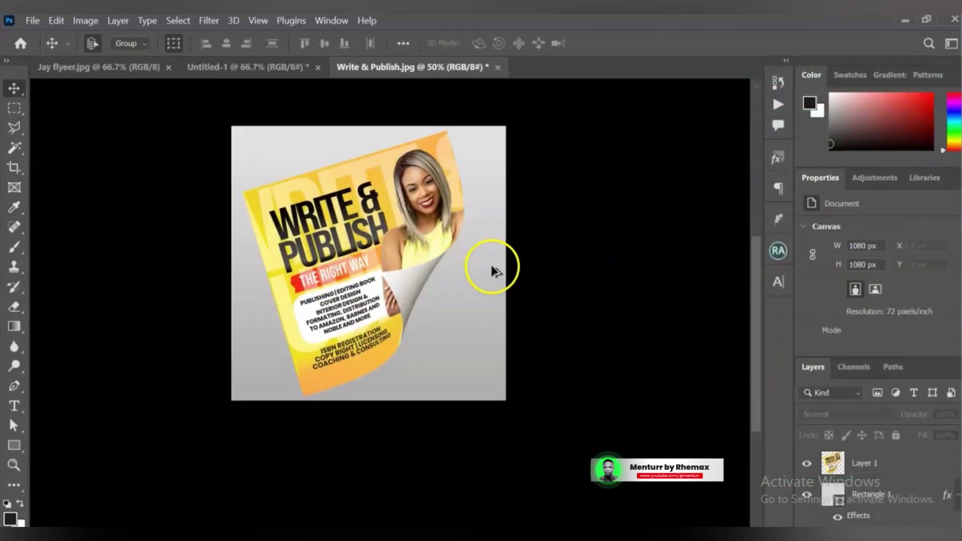
Step: Examine the curled flyer against the gradient backdrop at different zoom levels
scroll(491, 271, down, 2)
scroll(491, 270, up, 3)
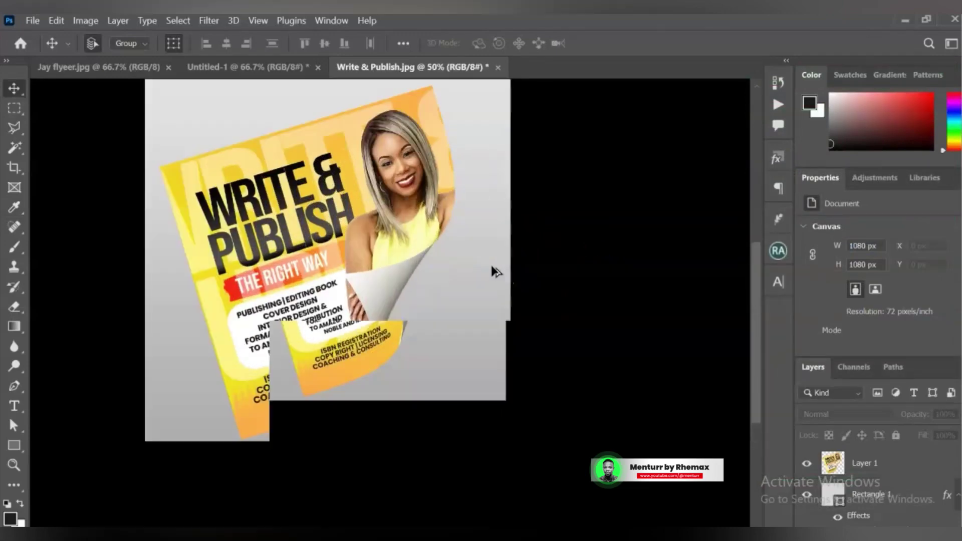
scroll(490, 273, down, 3)
scroll(461, 288, up, 1)
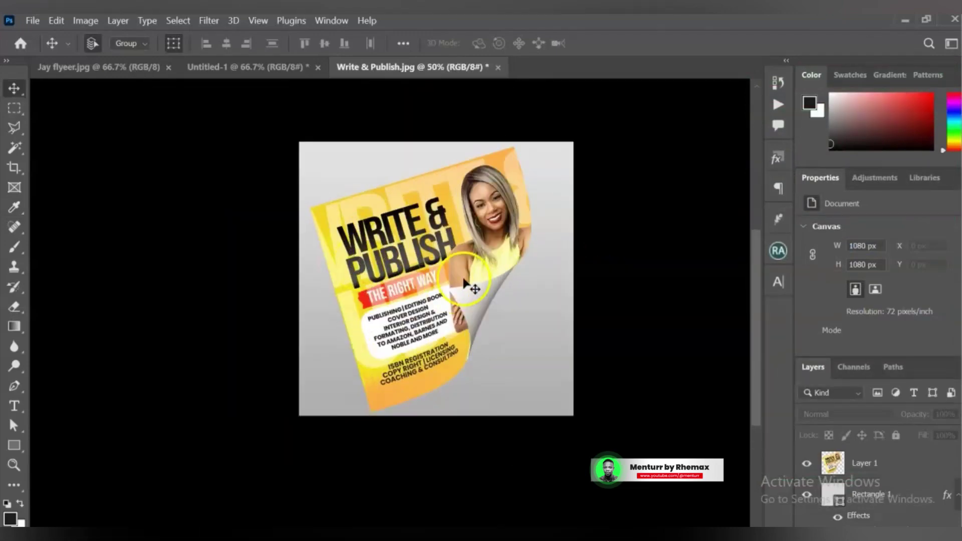
scroll(460, 290, down, 1)
scroll(466, 290, up, 2)
scroll(470, 285, down, 1)
scroll(486, 276, up, 1)
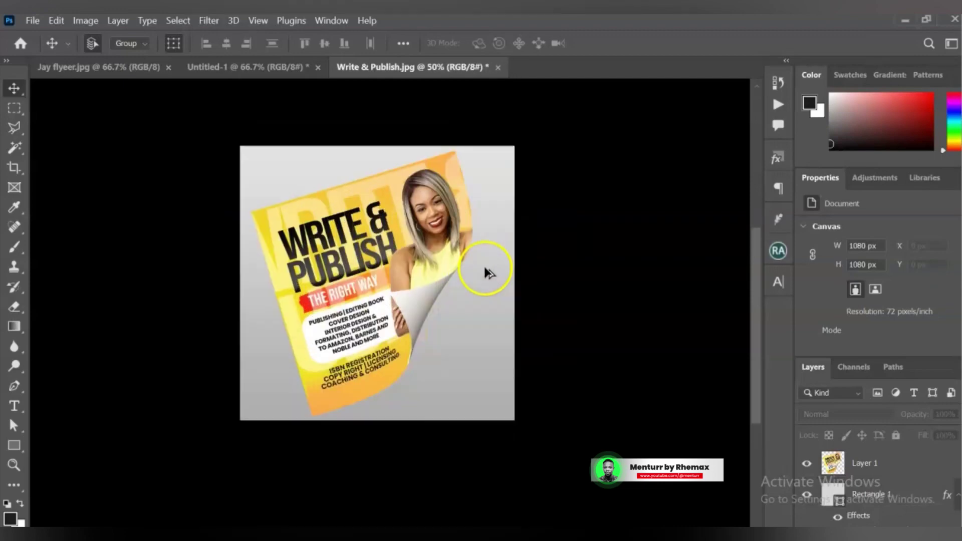
scroll(484, 270, down, 1)
scroll(484, 269, up, 1)
scroll(482, 270, down, 1)
scroll(480, 270, up, 1)
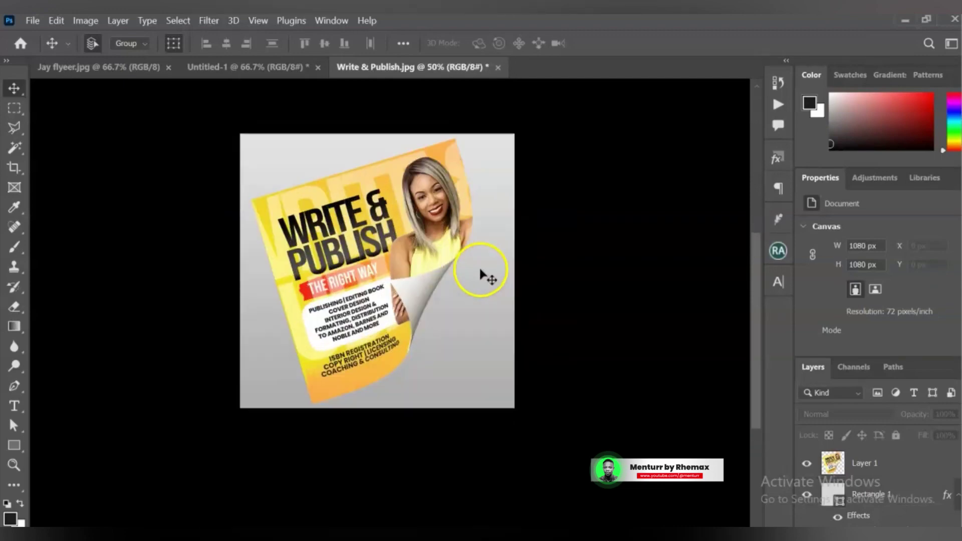
scroll(480, 273, down, 1)
scroll(481, 267, up, 1)
scroll(489, 275, down, 1)
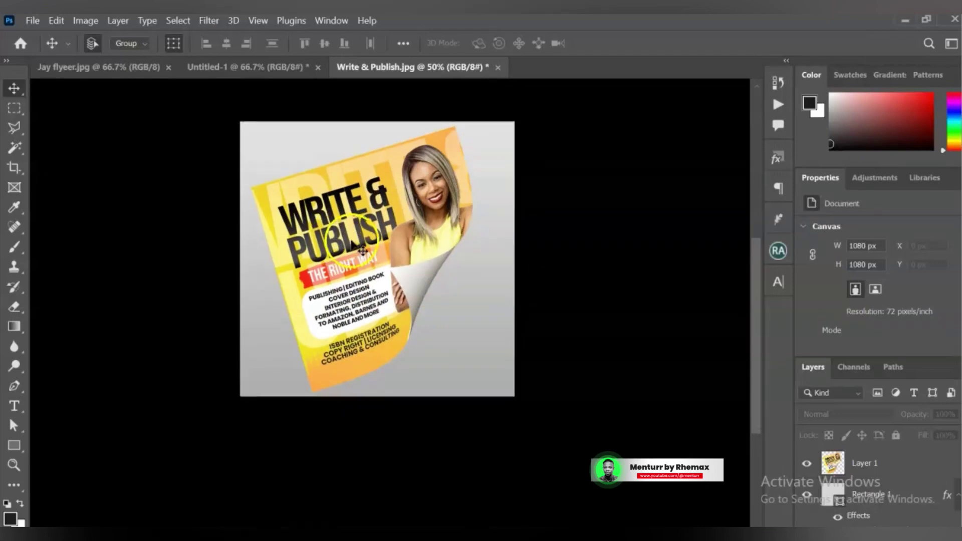
Step: Add a Drop Shadow layer style to the curled flyer on Layer 1 and keep the flyer in view beside the settings
click(372, 239)
scroll(369, 240, down, 3)
scroll(368, 241, up, 3)
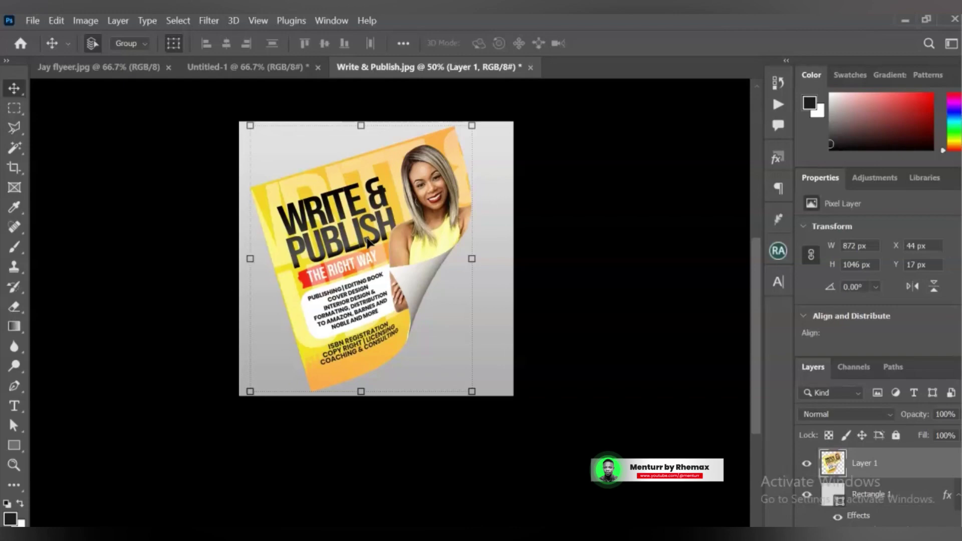
scroll(368, 242, down, 1)
scroll(370, 235, up, 2)
scroll(381, 190, down, 2)
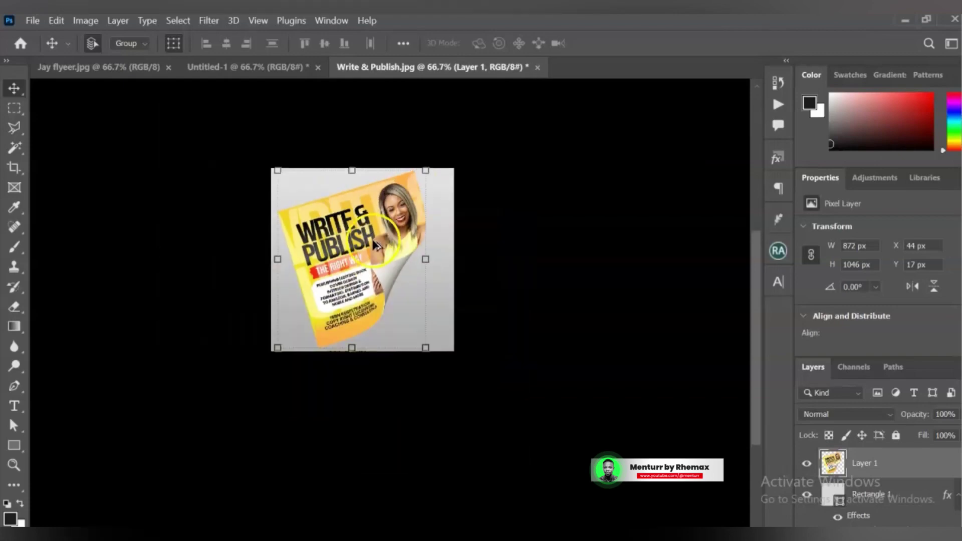
scroll(335, 270, up, 2)
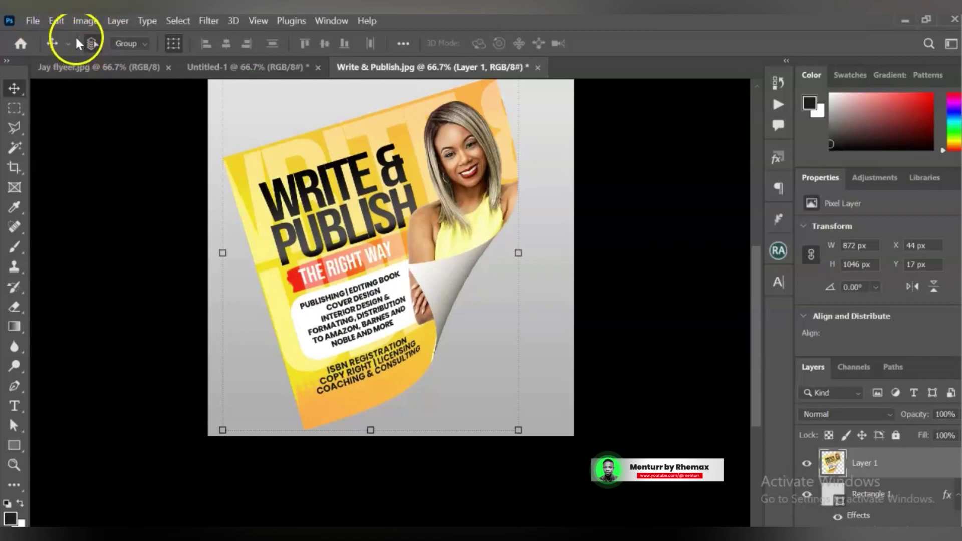
click(116, 24)
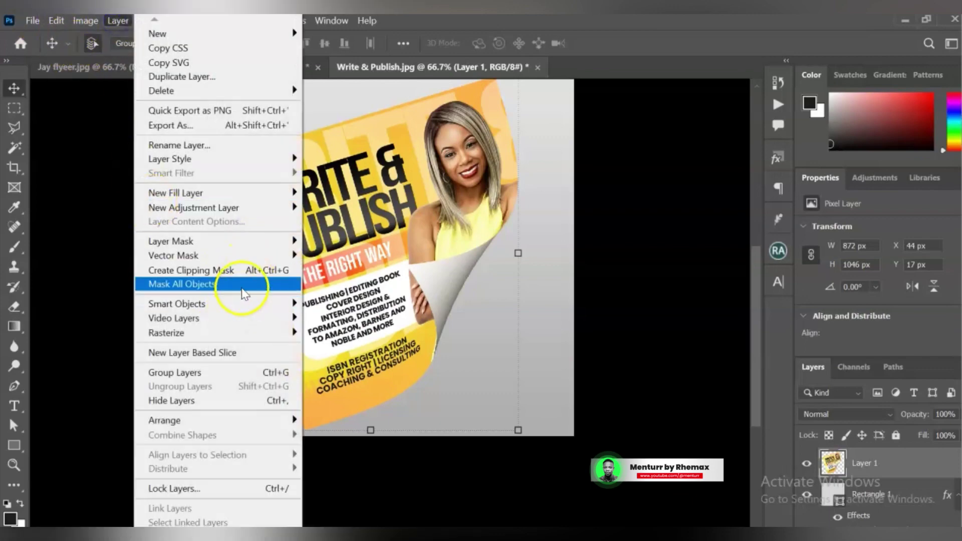
mouse_move(243, 158)
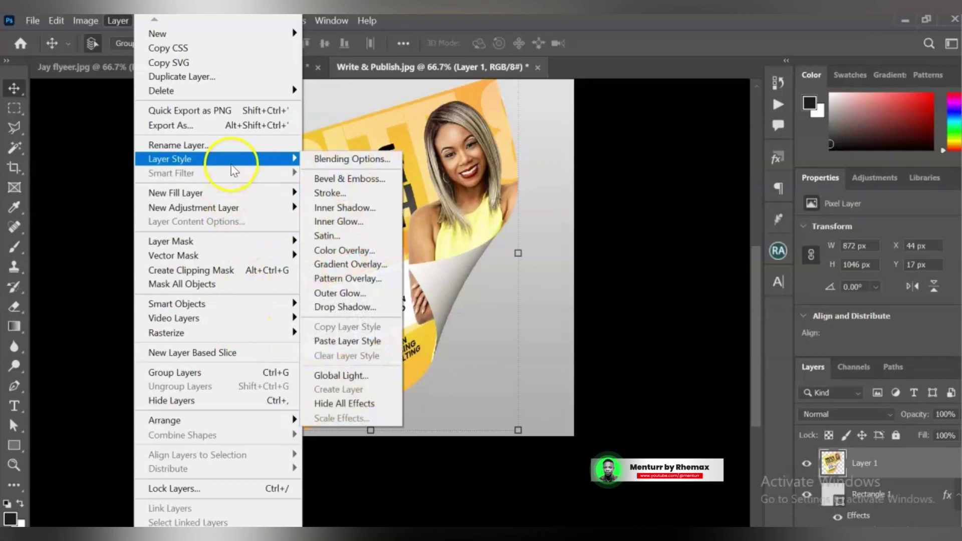
click(343, 307)
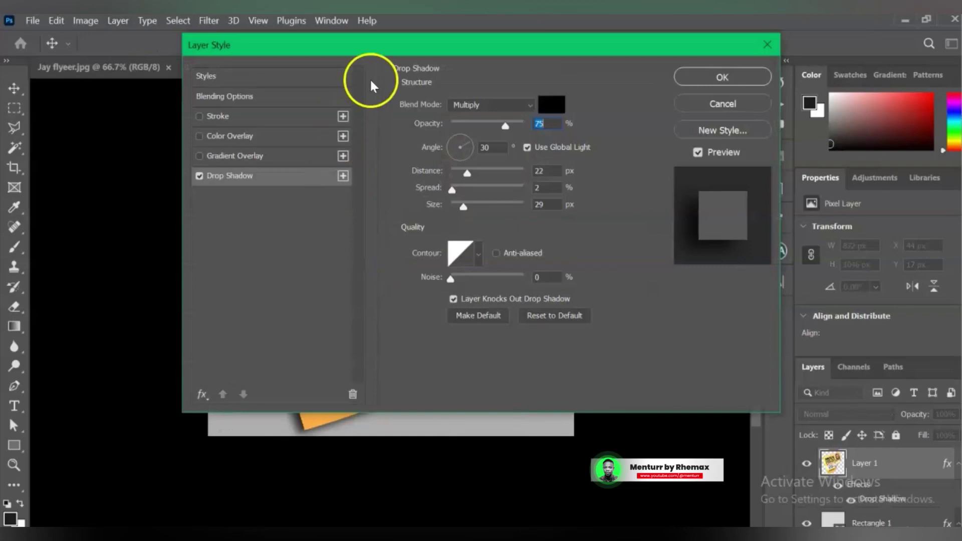
drag(375, 43, 755, 72)
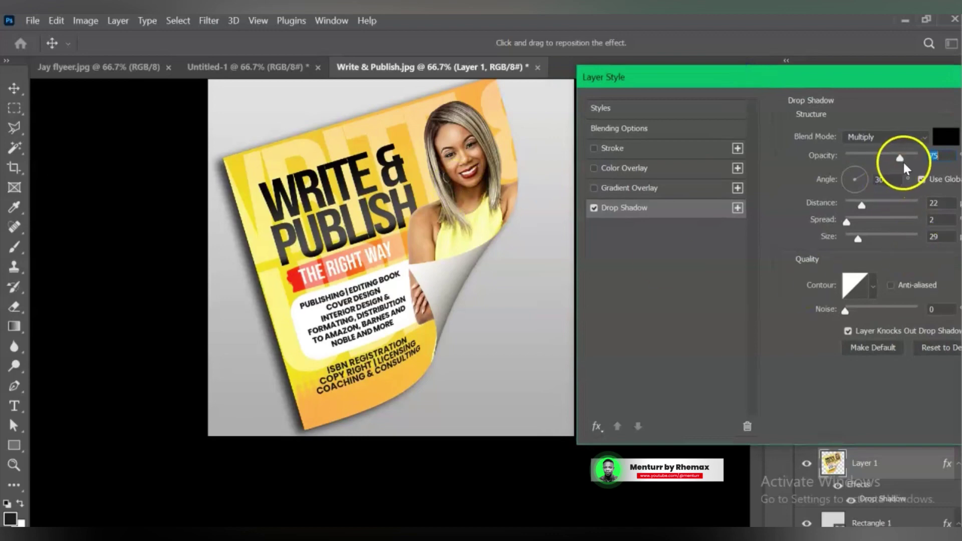
Step: Set the flyer's drop shadow to 68% opacity and 98 px size, and try several light angles, settling on 168°
drag(899, 155, 896, 155)
drag(860, 239, 876, 239)
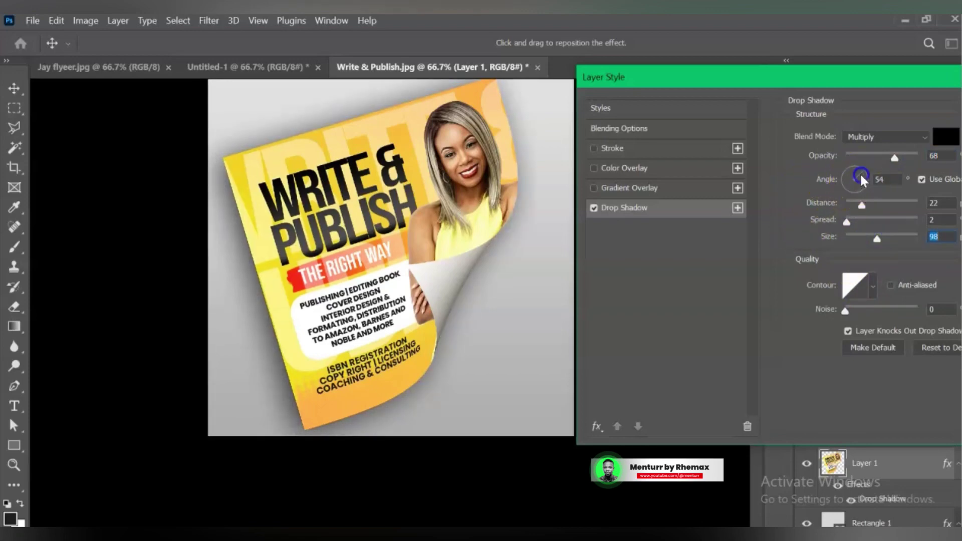
drag(860, 172, 849, 179)
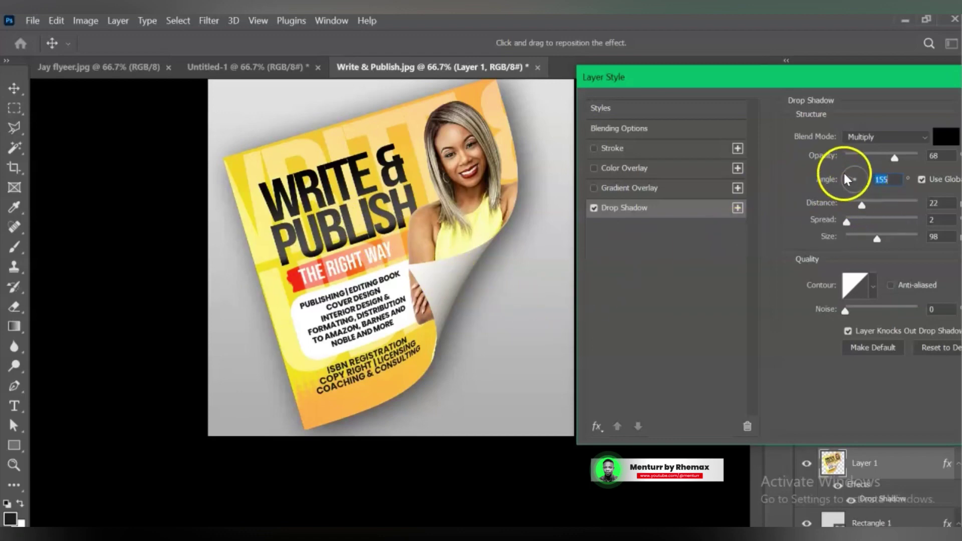
drag(847, 179, 859, 174)
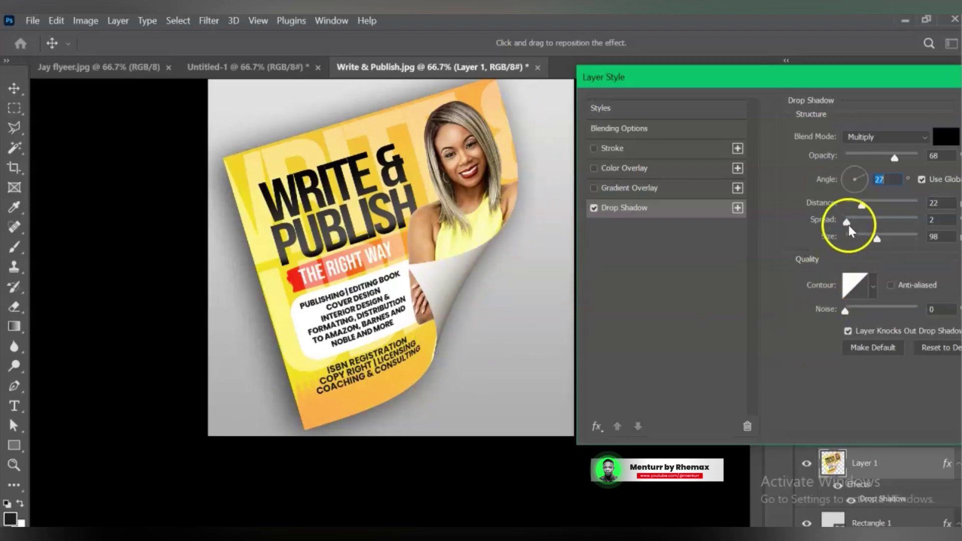
click(842, 176)
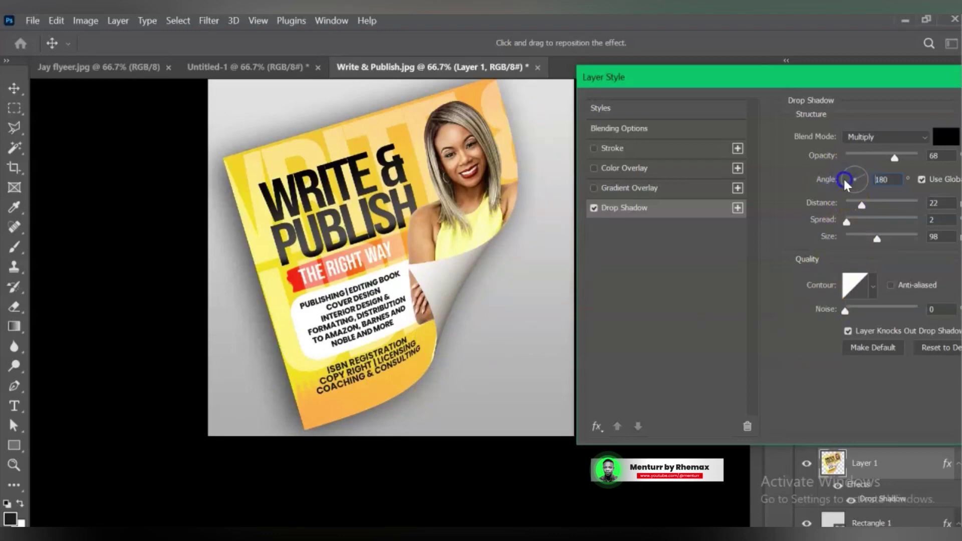
click(844, 178)
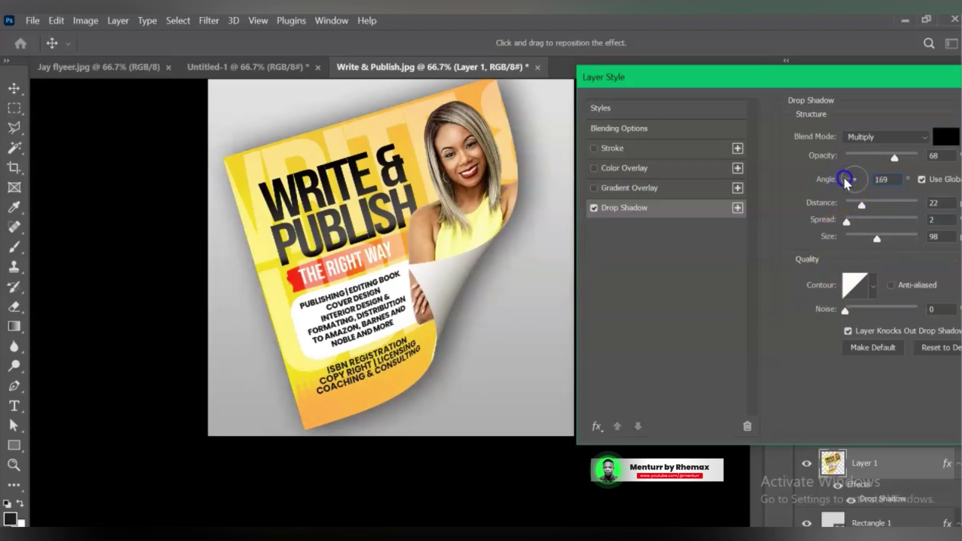
click(845, 179)
click(844, 176)
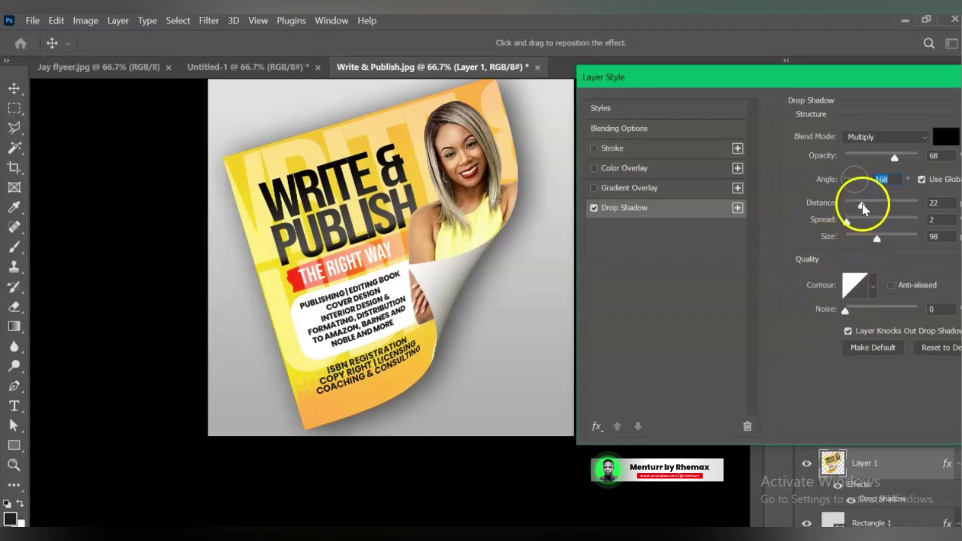
Step: Refine the flyer's drop shadow to a distance of 37 px, a size of 120 px and an opacity of 54%
drag(861, 205, 873, 205)
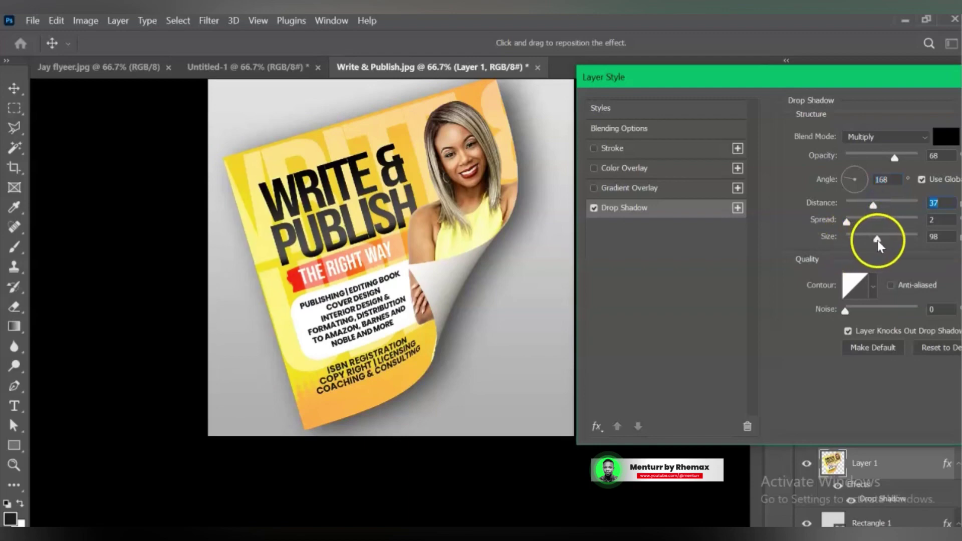
drag(892, 157, 883, 156)
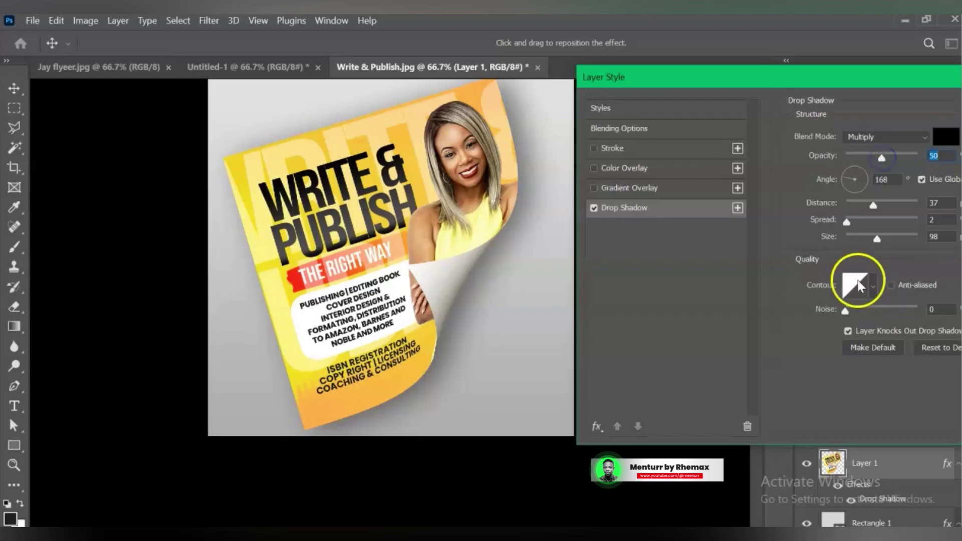
mouse_move(876, 241)
mouse_down()
mouse_move(866, 240)
mouse_move(884, 241)
mouse_up()
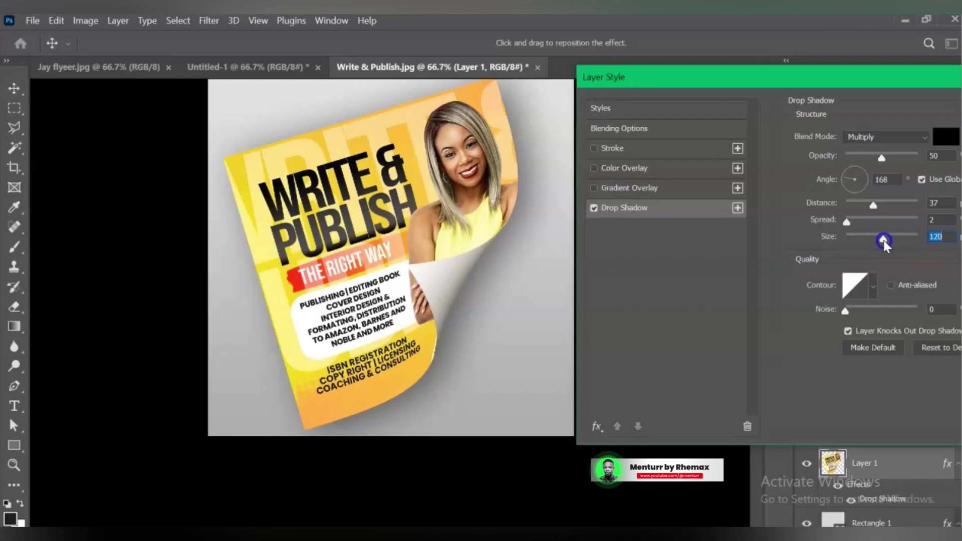
drag(880, 158, 885, 160)
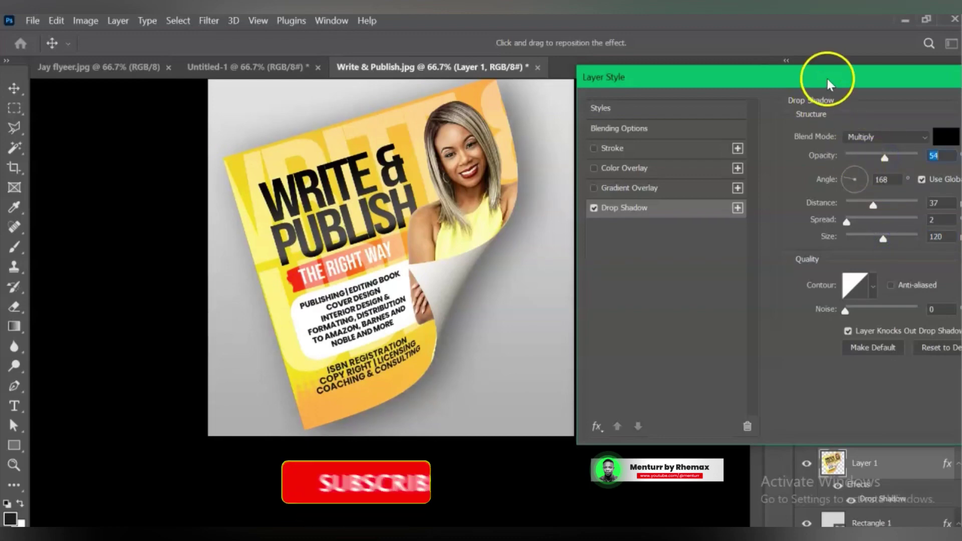
drag(828, 79, 814, 104)
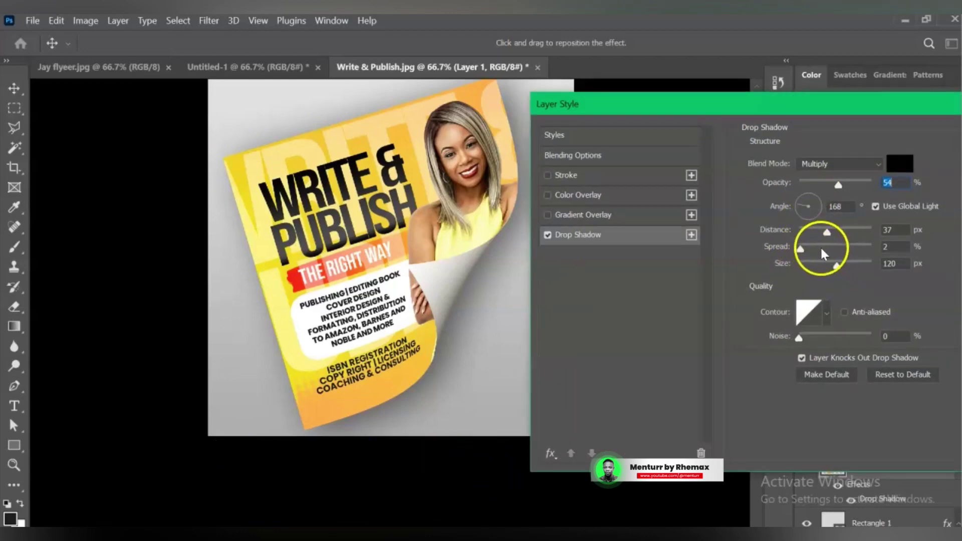
Step: Apply the drop shadow settings to the curled flyer
drag(808, 110, 527, 133)
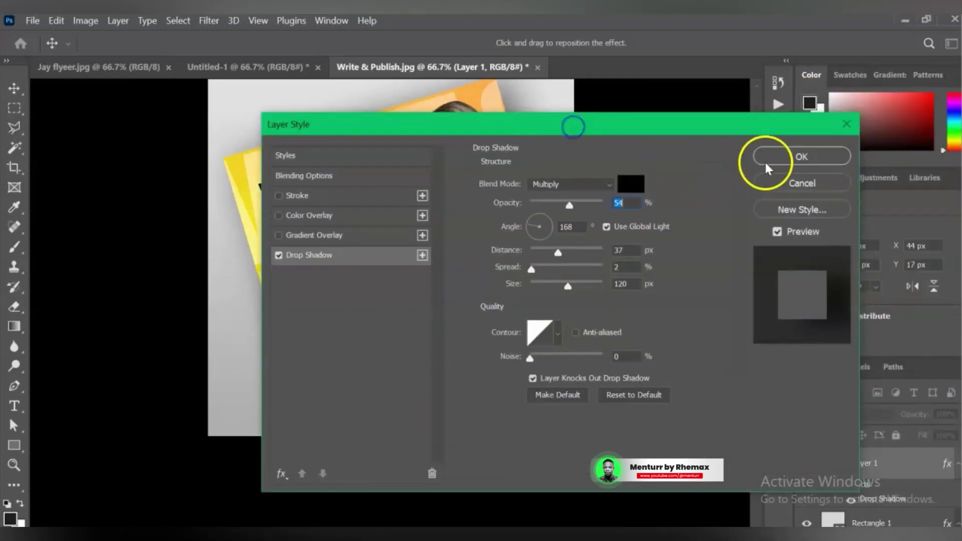
click(774, 155)
scroll(422, 274, down, 4)
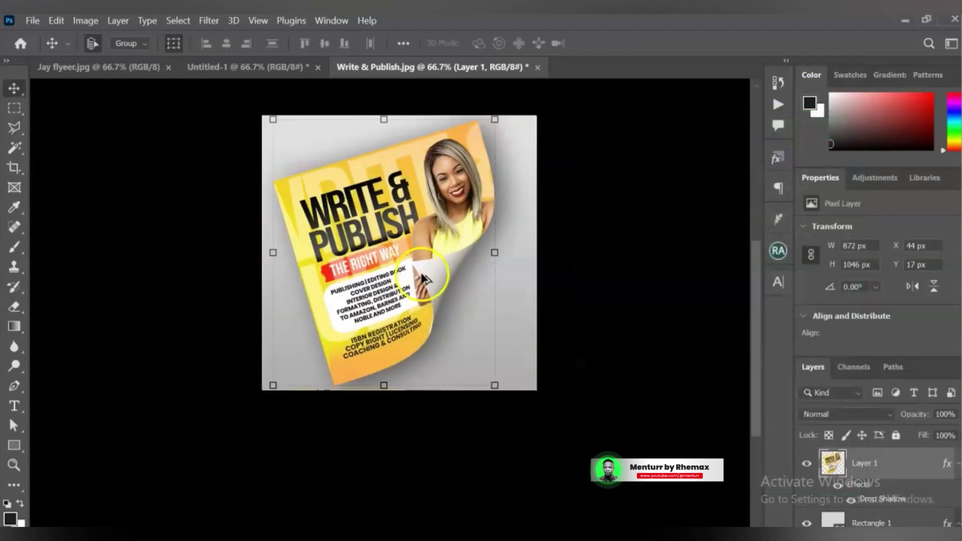
Step: Examine the flyer's drop shadow against the grey gradient backdrop at different zoom levels, with the layer deselected for a clear view
scroll(422, 275, up, 3)
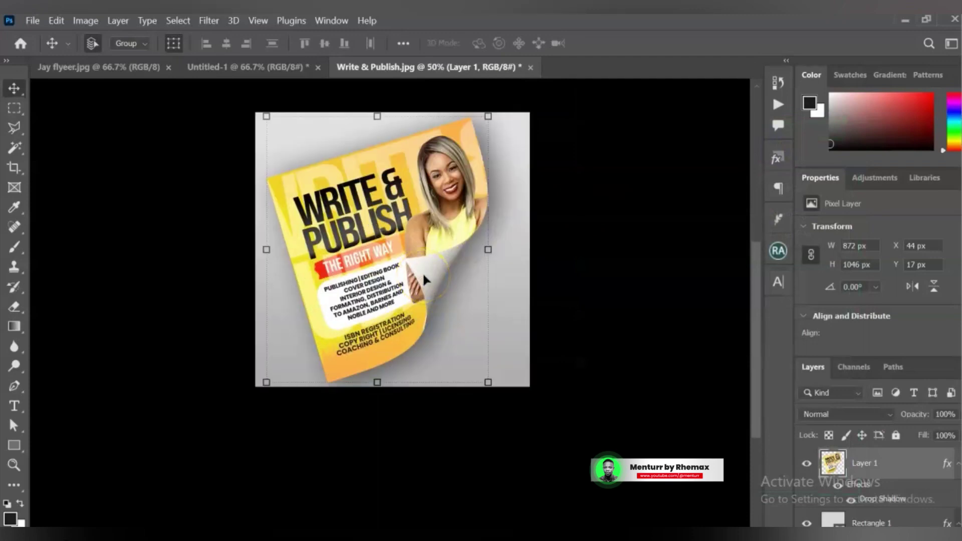
scroll(422, 272, down, 3)
scroll(428, 269, up, 3)
scroll(429, 269, down, 1)
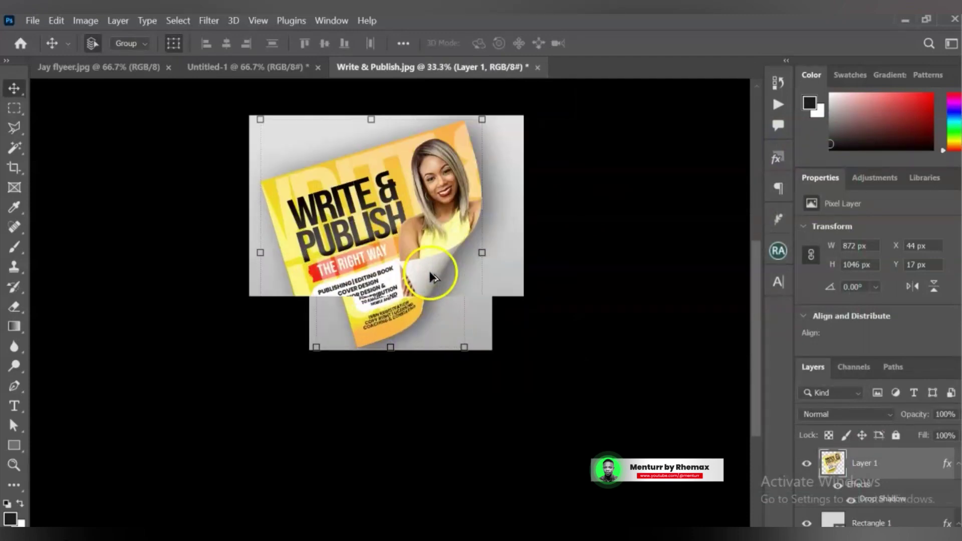
scroll(429, 269, up, 1)
scroll(428, 269, down, 1)
scroll(429, 273, up, 2)
scroll(429, 272, down, 1)
scroll(428, 270, up, 1)
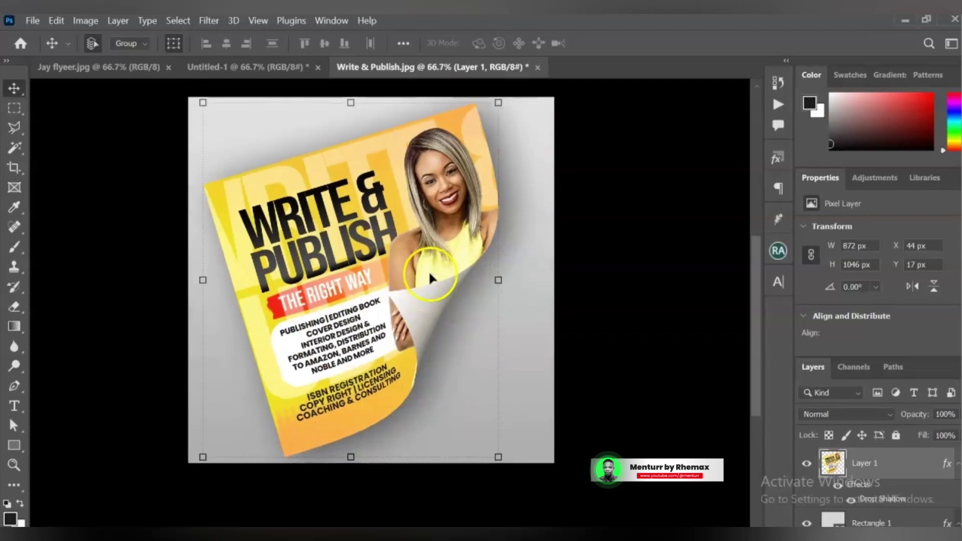
scroll(429, 270, down, 2)
scroll(425, 272, up, 2)
scroll(424, 271, down, 2)
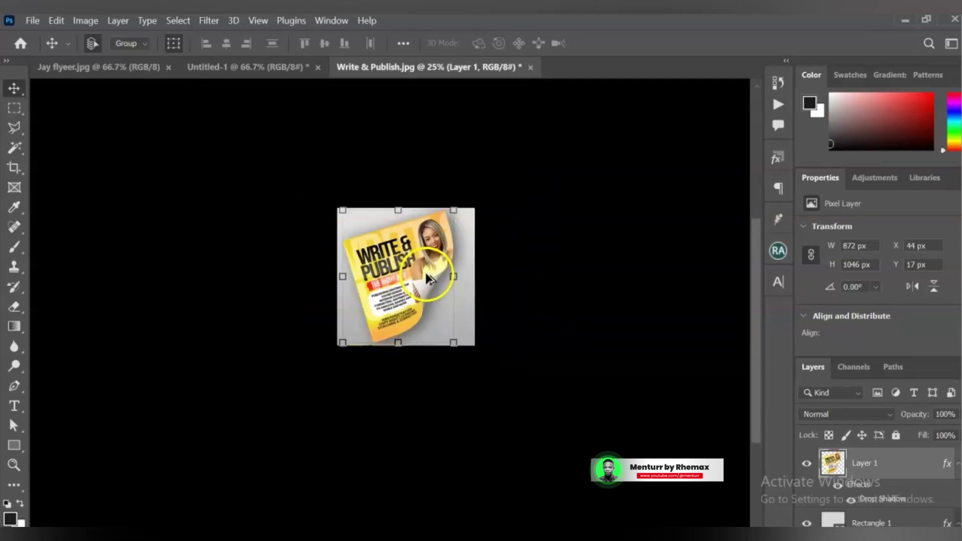
scroll(425, 273, up, 2)
scroll(425, 273, down, 1)
scroll(425, 272, up, 1)
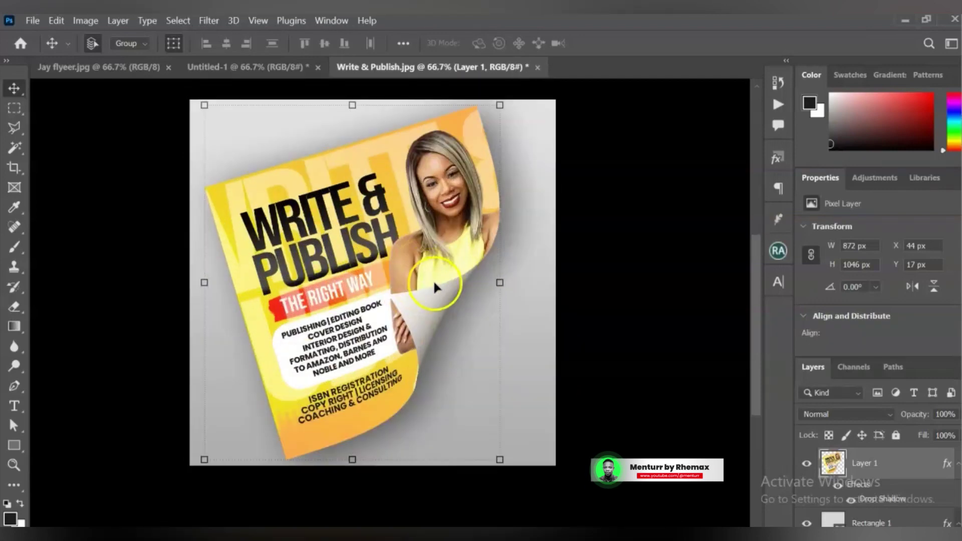
scroll(432, 279, down, 1)
click(526, 311)
scroll(481, 316, down, 2)
scroll(480, 317, up, 3)
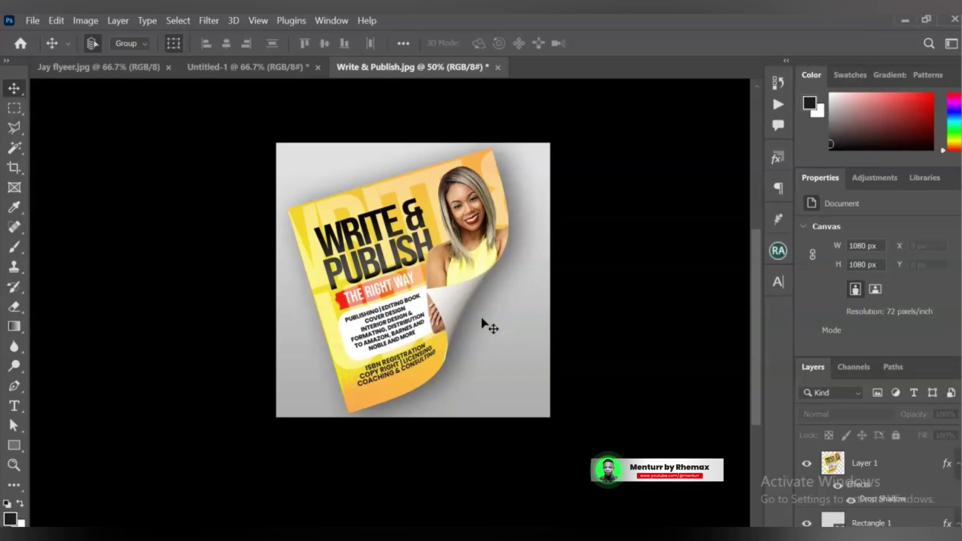
scroll(472, 333, down, 1)
scroll(476, 333, up, 1)
scroll(930, 468, down, 2)
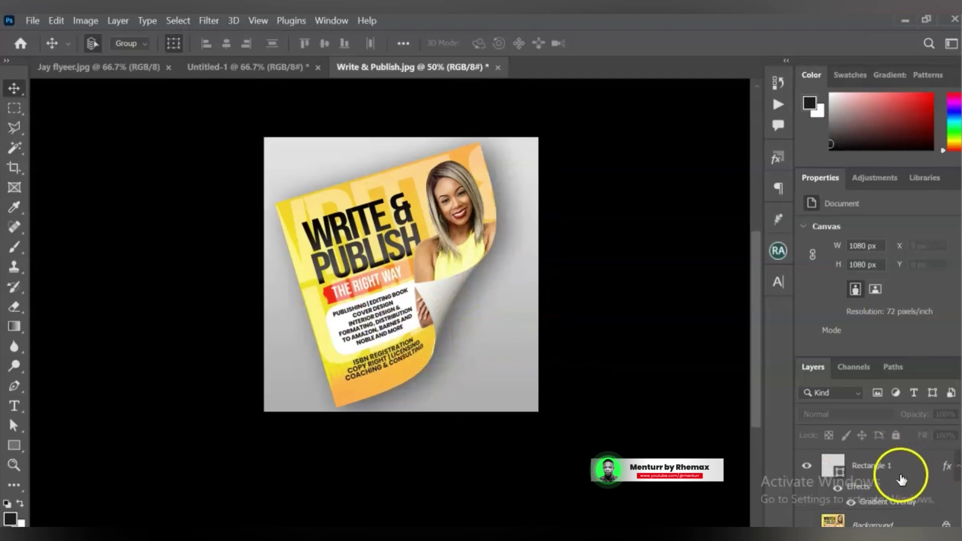
Step: Select the Rectangle 1 backdrop layer and hide its layer effects, including the Gradient Overlay
click(884, 464)
scroll(494, 312, up, 2)
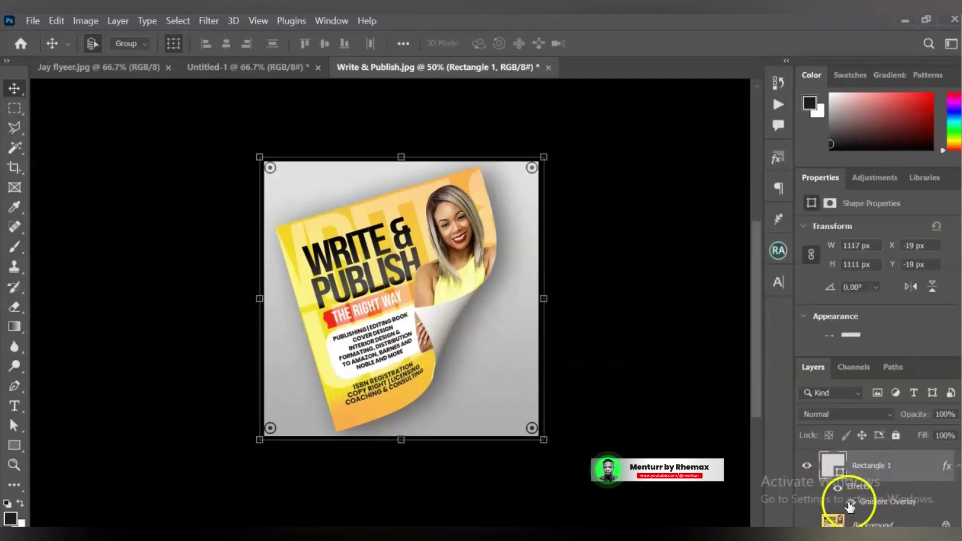
scroll(536, 358, down, 1)
scroll(535, 358, up, 1)
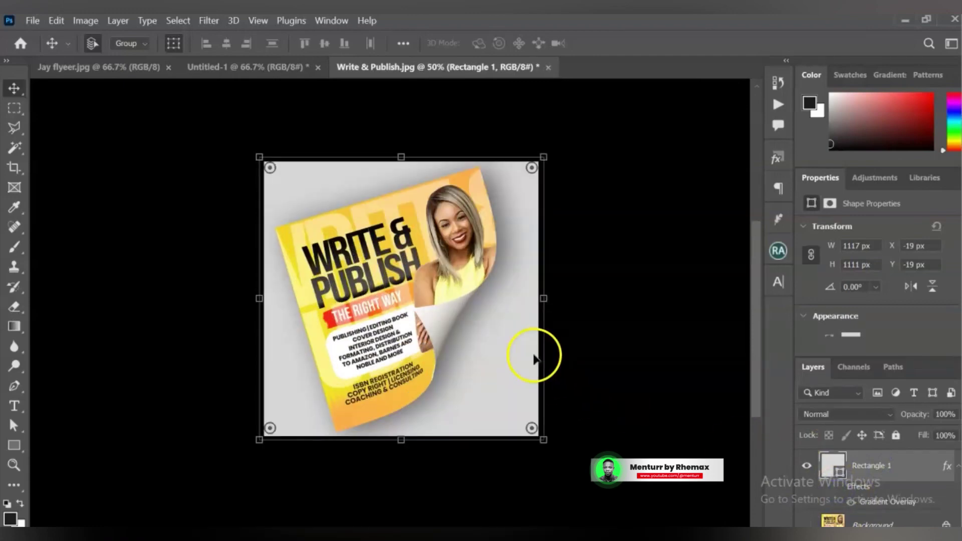
Step: Recolour the Rectangle 1 backdrop by sampling several yellows from the flyer, settling on the warm orange-yellow f7c03f
click(840, 472)
double_click(839, 472)
click(471, 274)
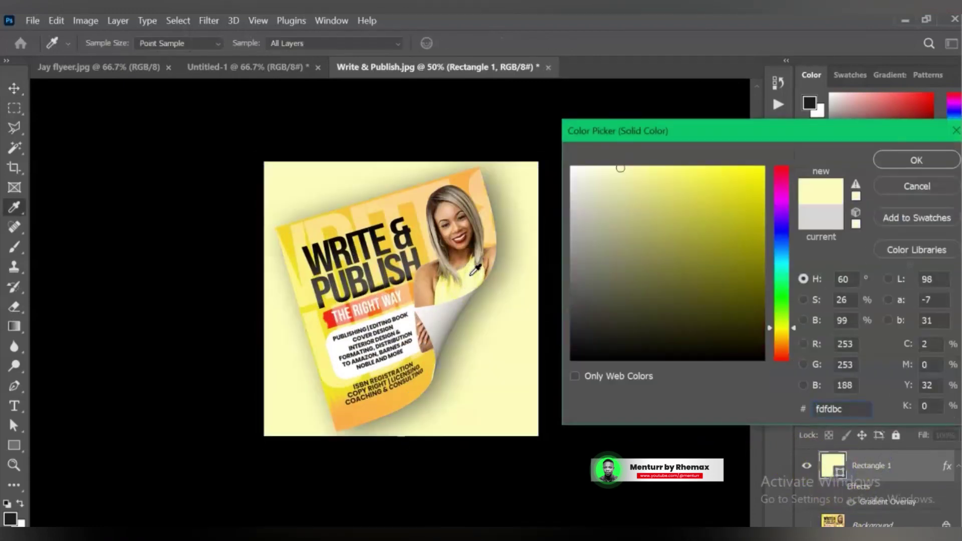
click(312, 329)
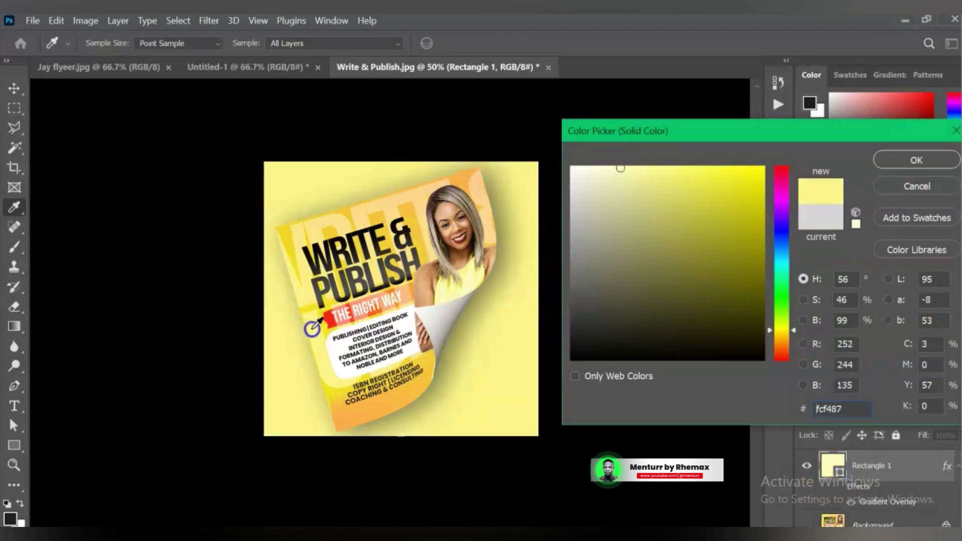
click(330, 303)
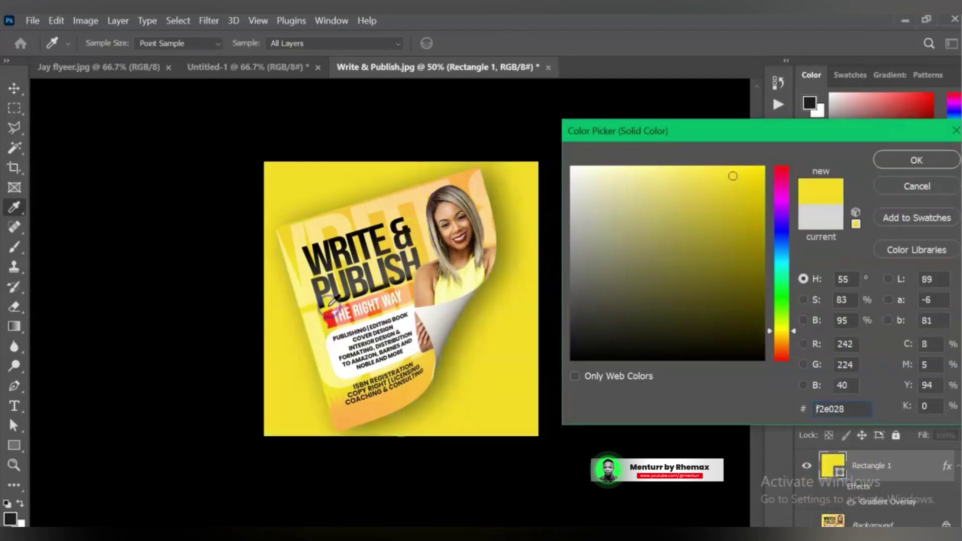
click(409, 213)
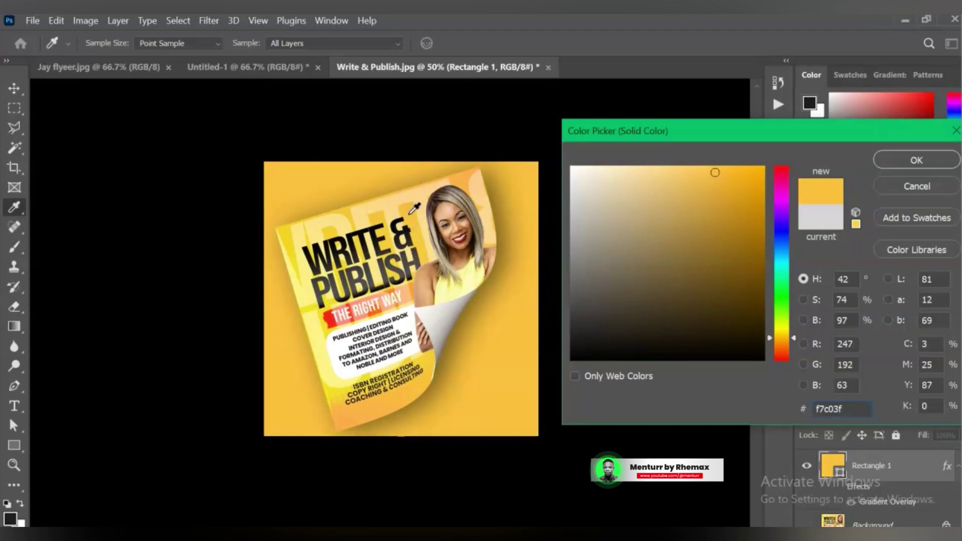
key(Return)
Step: Deselect the backdrop and examine the finished page-curl mockup on its orange-yellow background at different zoom levels
scroll(472, 359, down, 3)
click(518, 389)
scroll(529, 381, down, 4)
scroll(523, 378, up, 5)
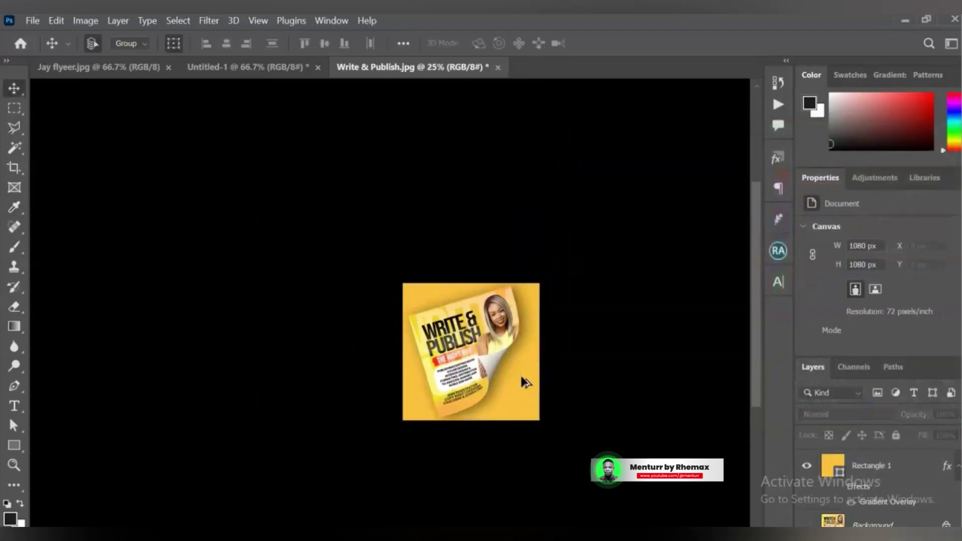
scroll(521, 381, up, 1)
scroll(518, 333, down, 3)
scroll(507, 331, up, 4)
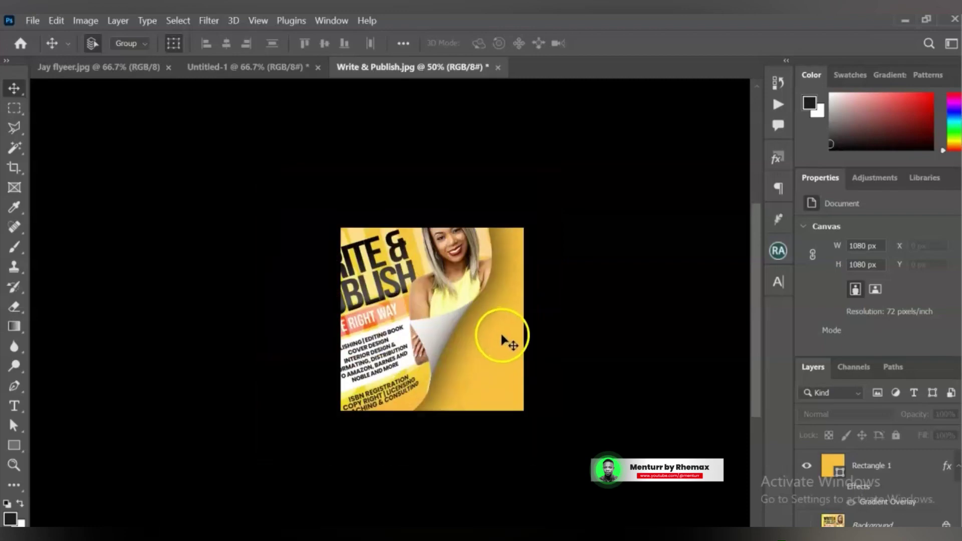
scroll(501, 335, down, 2)
scroll(500, 333, up, 2)
scroll(500, 335, down, 3)
scroll(501, 337, up, 2)
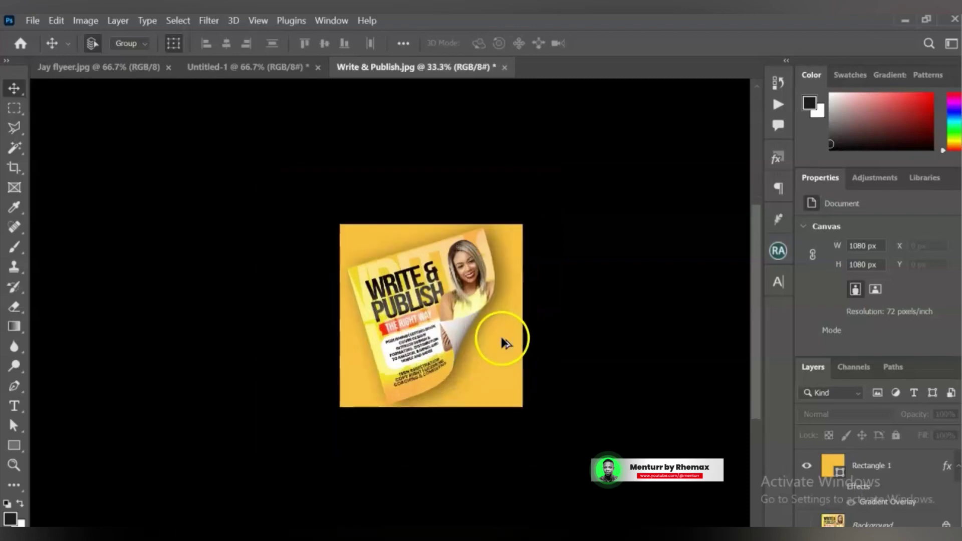
scroll(501, 338, up, 1)
scroll(500, 339, down, 3)
scroll(496, 342, up, 1)
scroll(495, 340, up, 2)
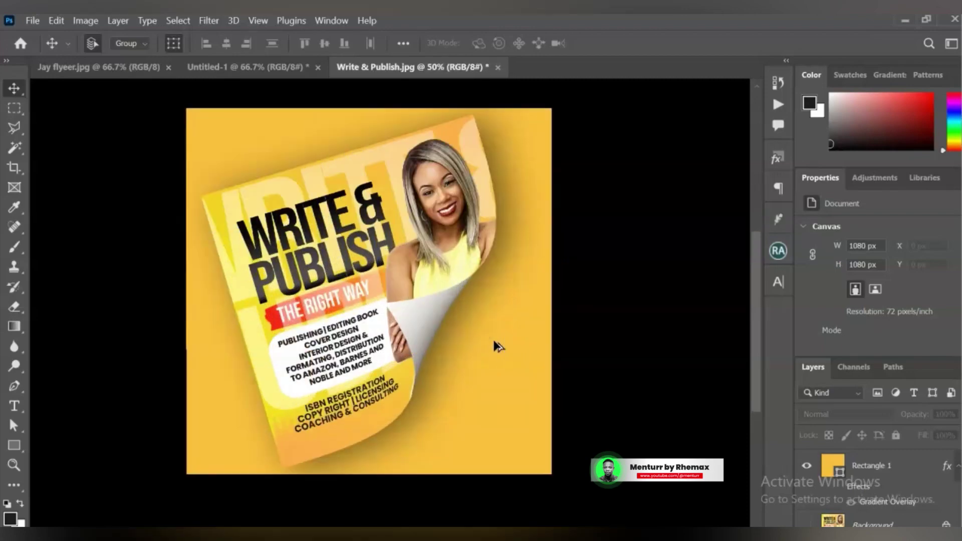
scroll(491, 343, down, 2)
scroll(485, 345, up, 3)
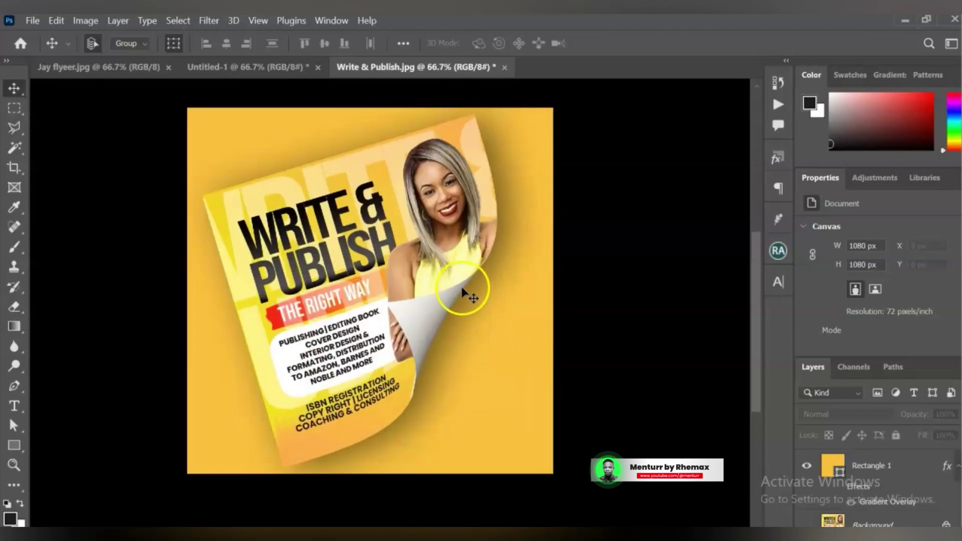
scroll(430, 338, down, 3)
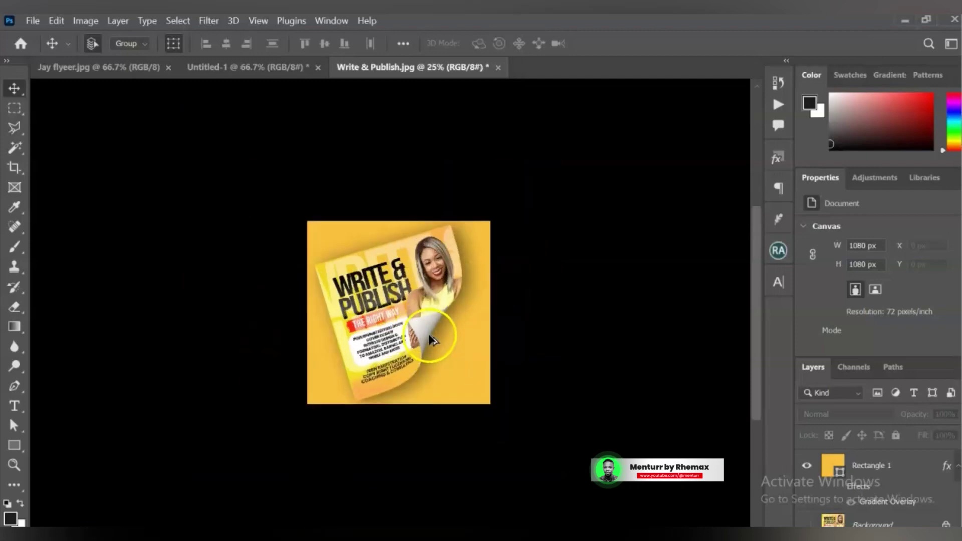
scroll(429, 338, up, 3)
scroll(429, 337, down, 1)
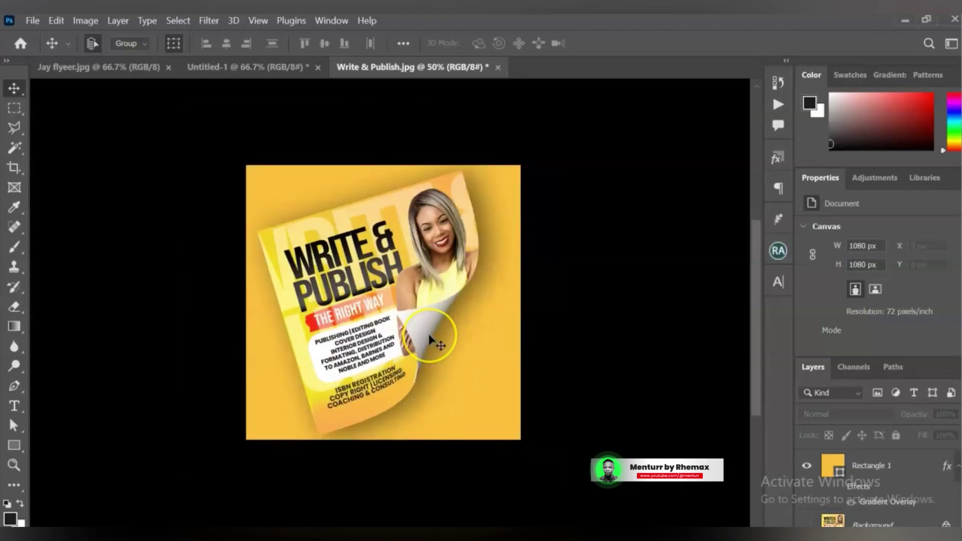
scroll(429, 333, up, 1)
scroll(428, 334, down, 1)
scroll(428, 333, up, 1)
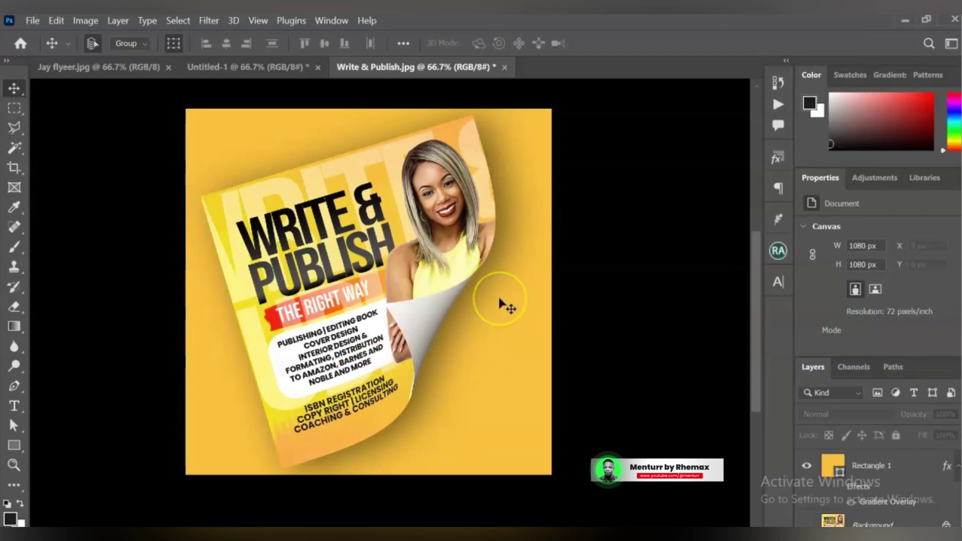
scroll(468, 298, down, 1)
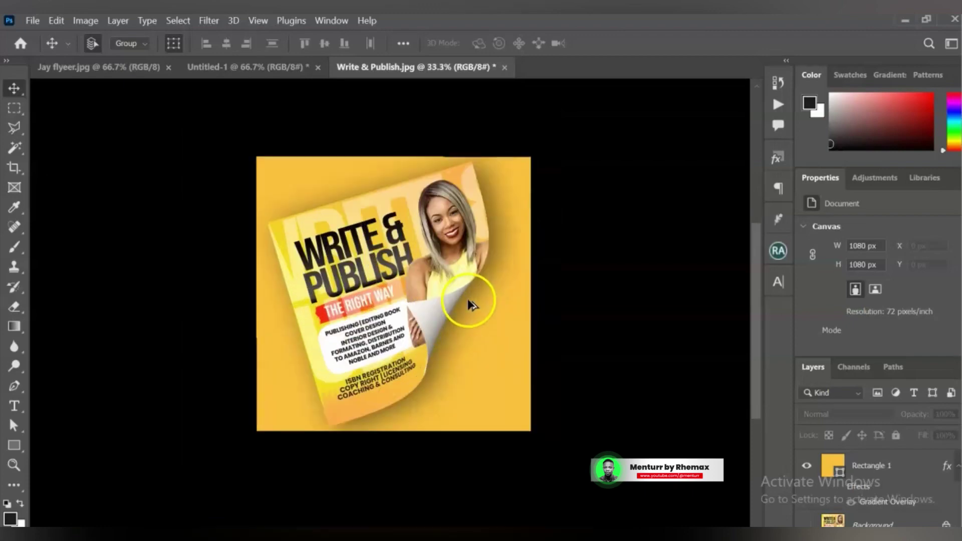
scroll(467, 299, up, 1)
scroll(467, 298, down, 1)
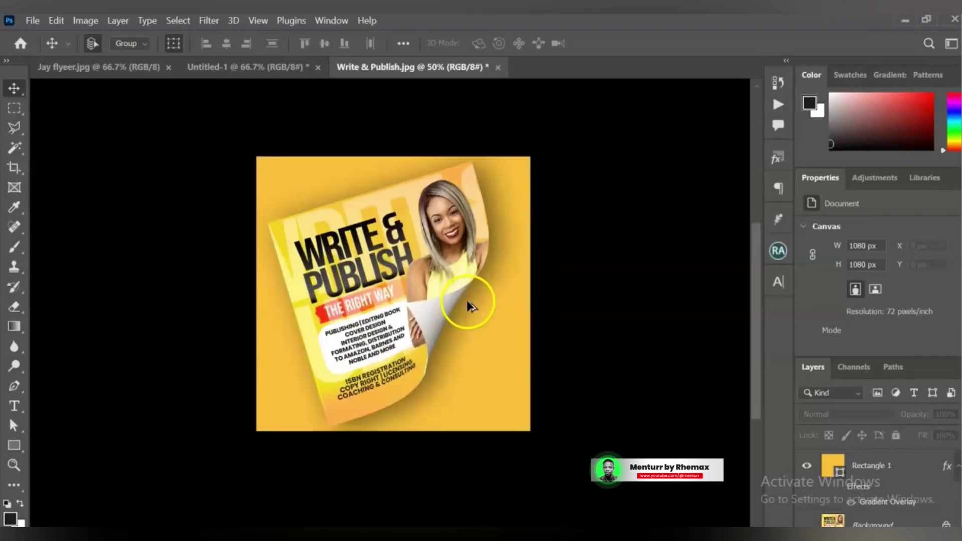
scroll(467, 299, up, 1)
scroll(467, 300, down, 1)
scroll(467, 308, up, 1)
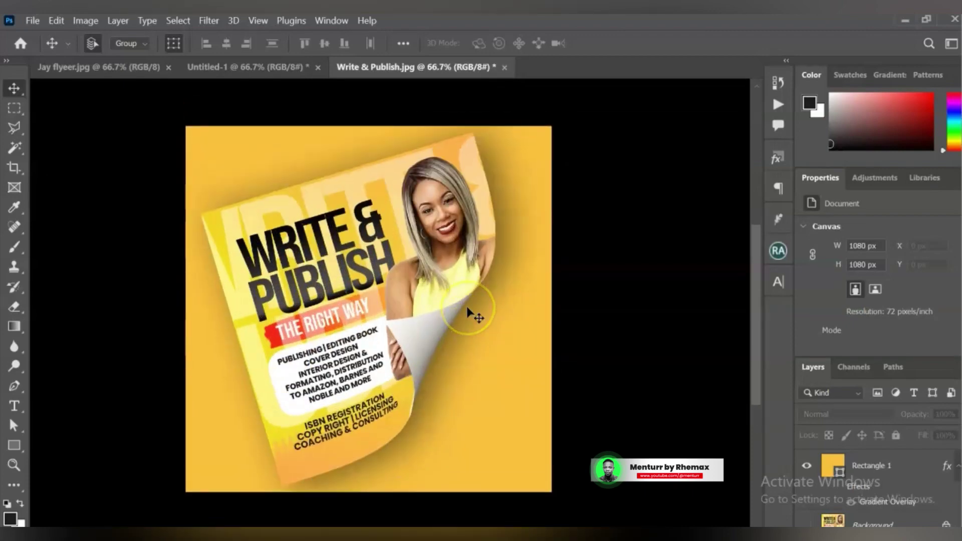